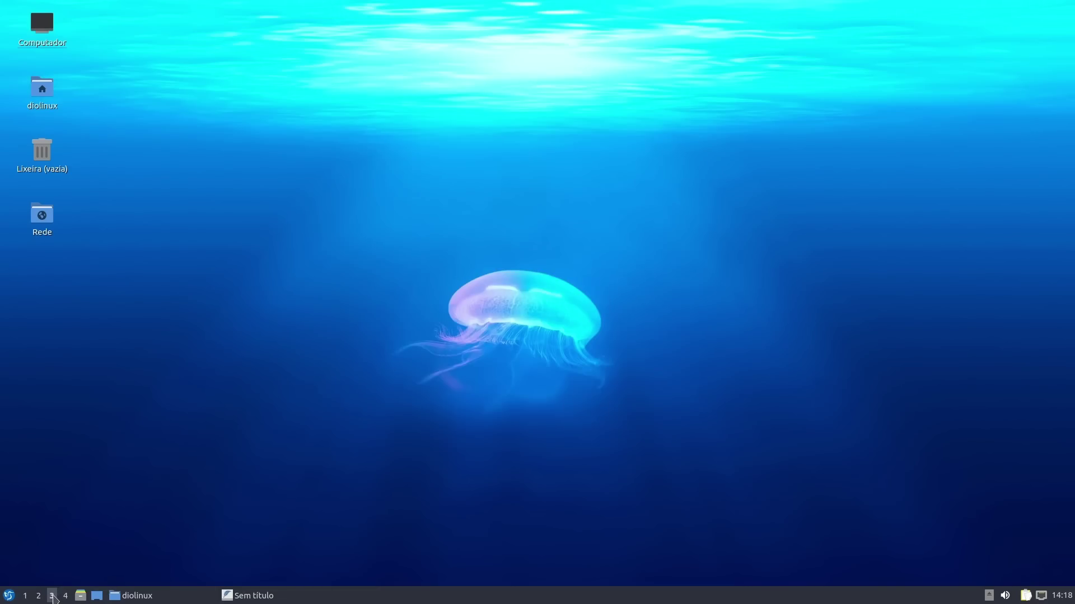
Switch between the virtual desktops and return to desktop 1.
key("ctrl+F1")
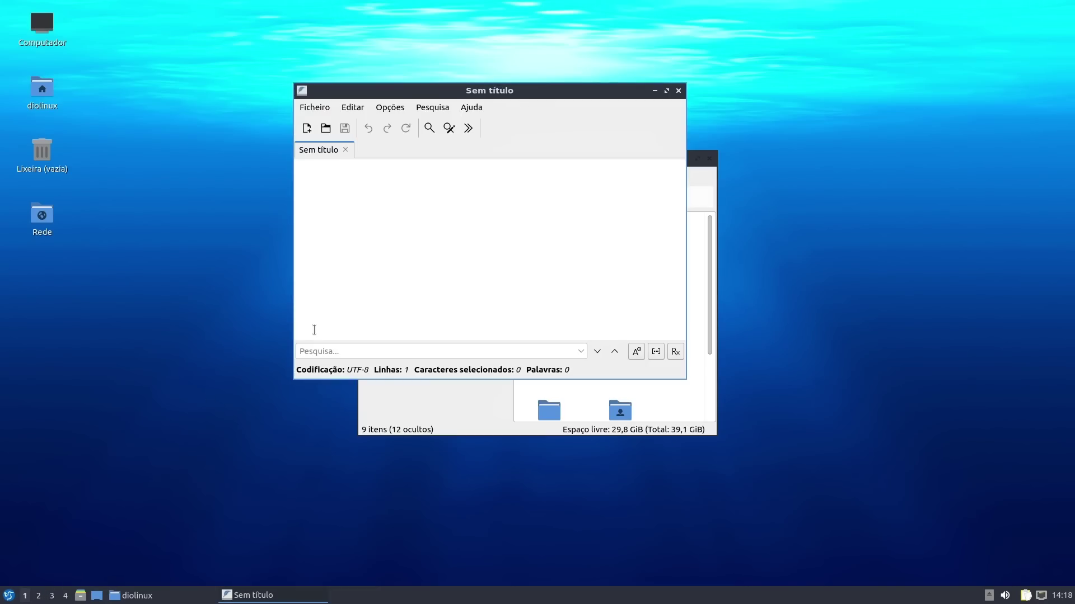
key("ctrl+F2")
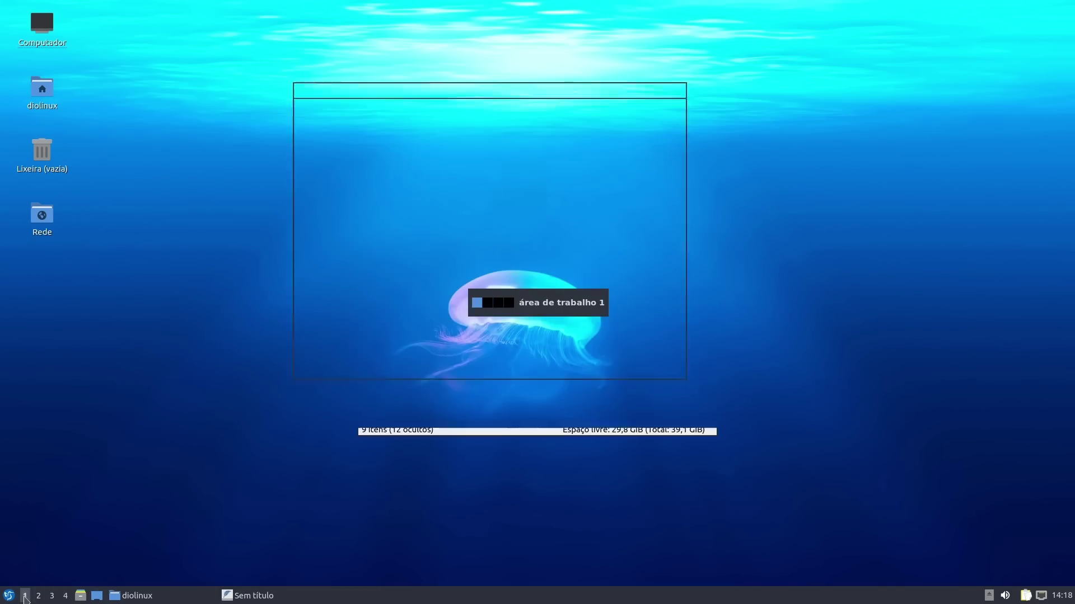
left_click(25, 595)
Look through the entries of the Preferências category among the installed applications.
left_click(8, 596)
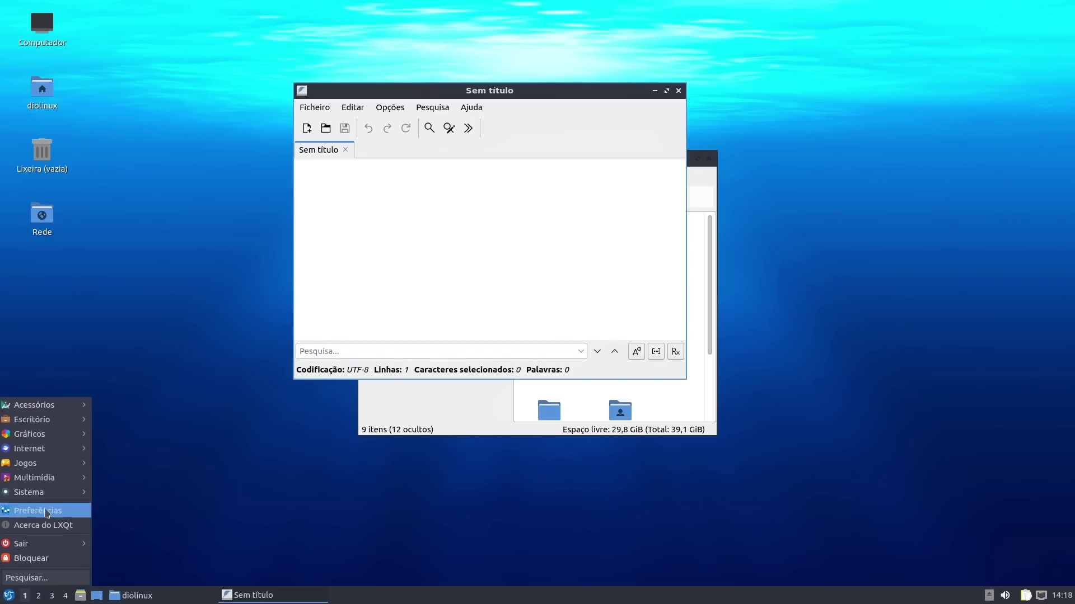
mouse_move(53, 496)
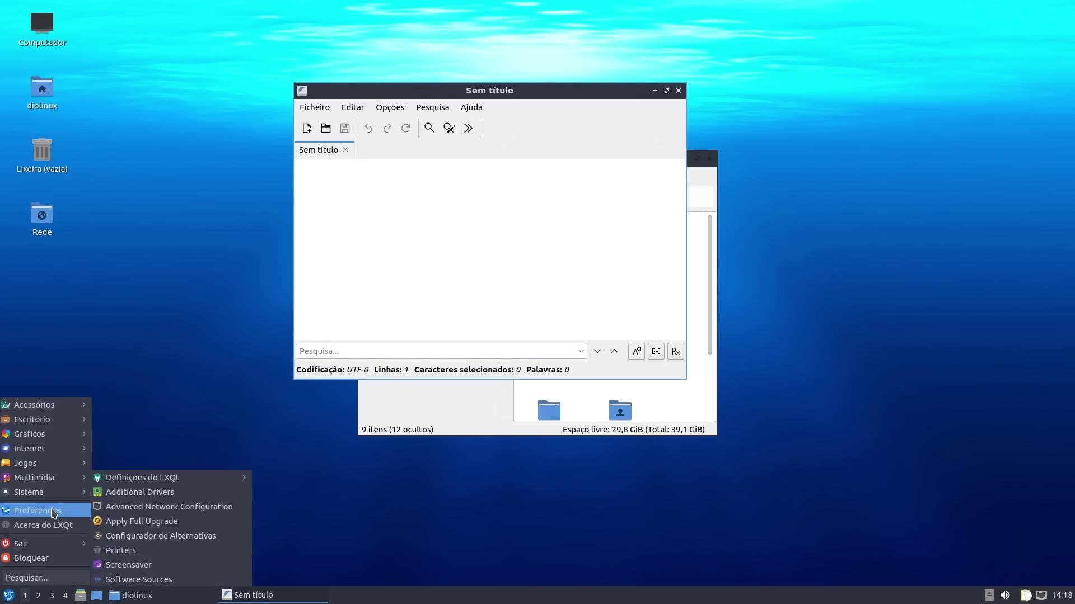
mouse_move(201, 484)
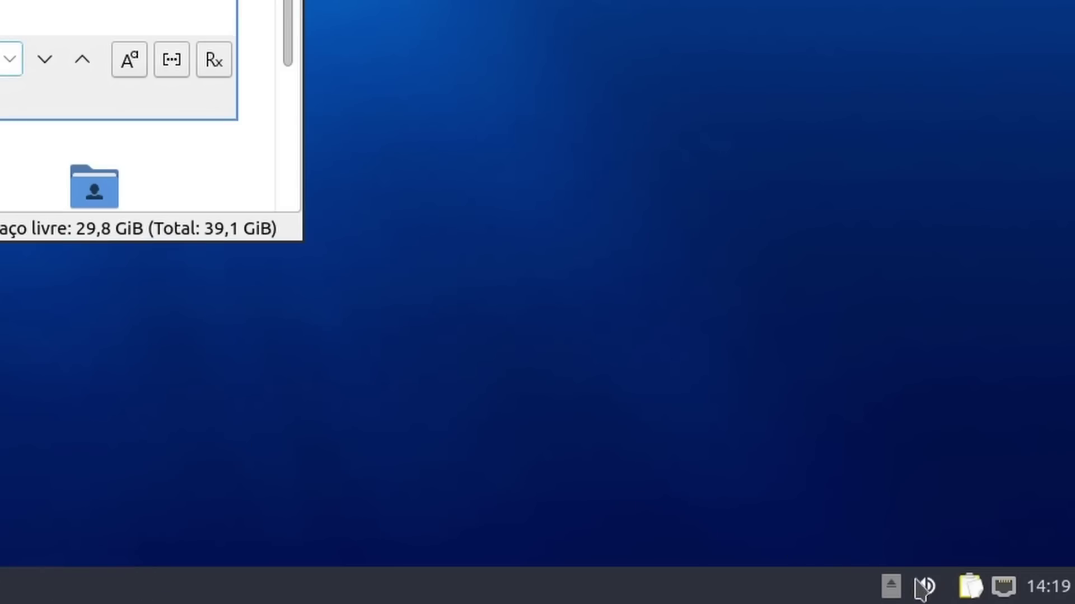
Check for removable devices and try the volume control by lowering and raising it, opening its mixer.
left_click(892, 586)
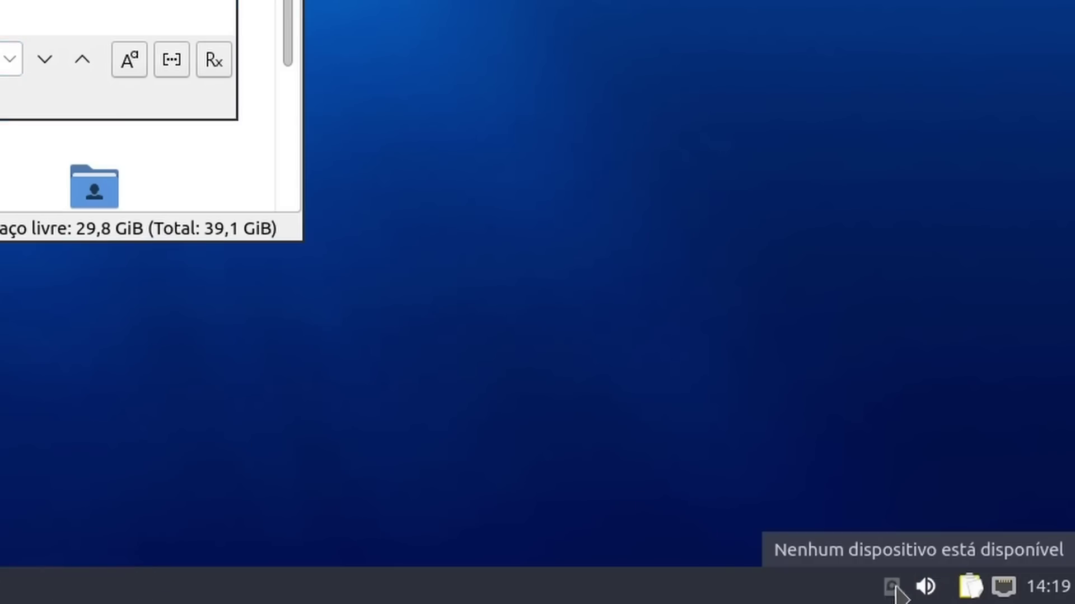
left_click(928, 588)
scroll(959, 456, "down", 10)
scroll(962, 426, "up", 10)
left_click(960, 414)
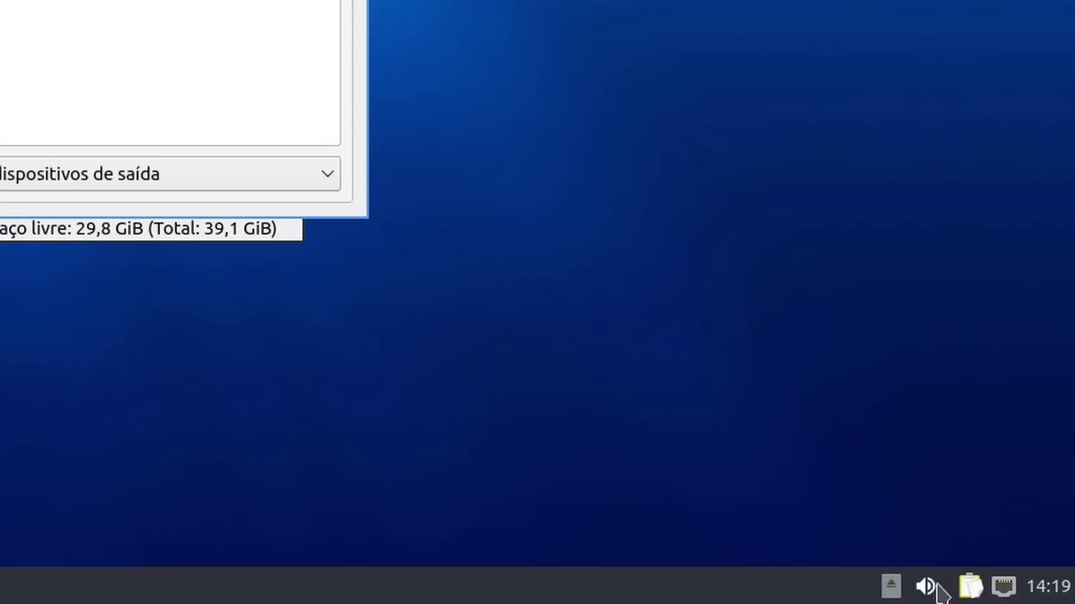
View the details offered by the network indicator and the clock.
left_click(1005, 588)
left_click(1003, 588)
left_click(1055, 588)
left_click(1056, 587)
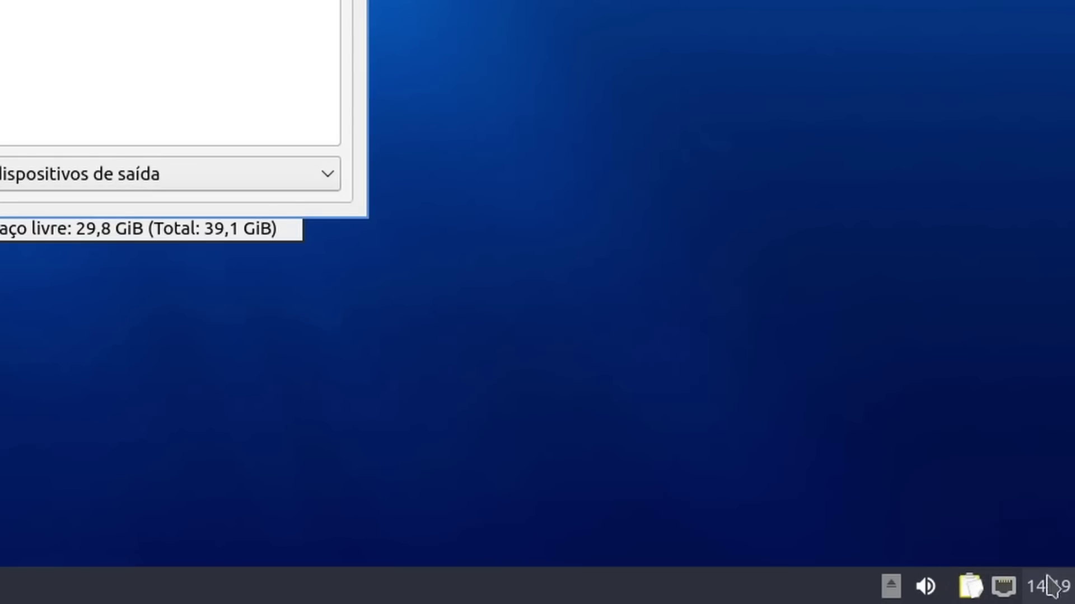
left_click(1052, 597)
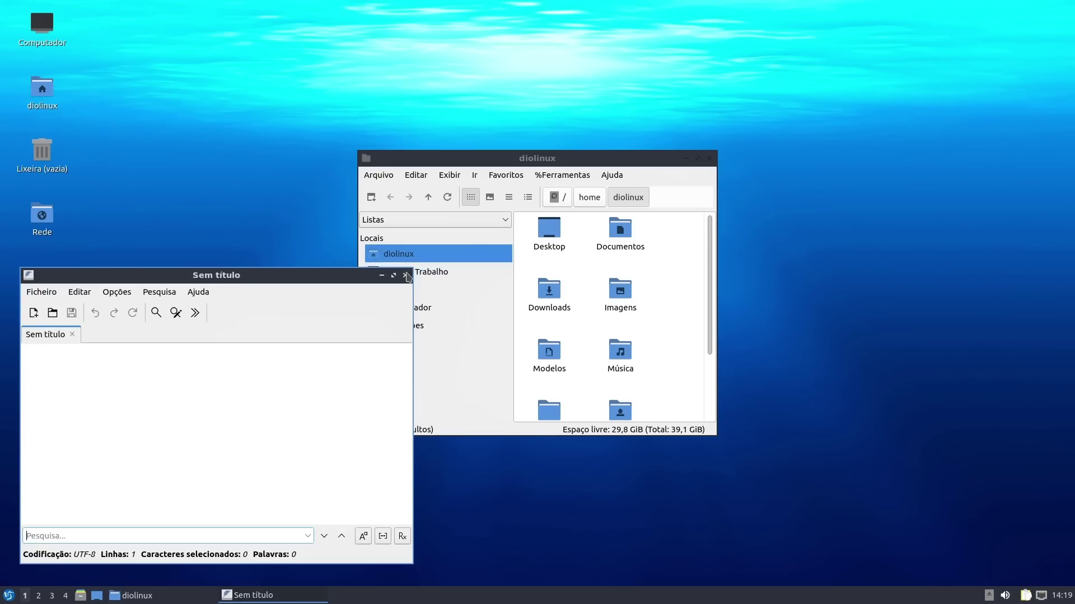
Close the untitled text editor window and move the file manager window away from the screen centre.
left_click(405, 275)
left_click_drag(520, 158, 349, 121)
View the options available for the empty desktop area and dismiss them.
right_click(700, 130)
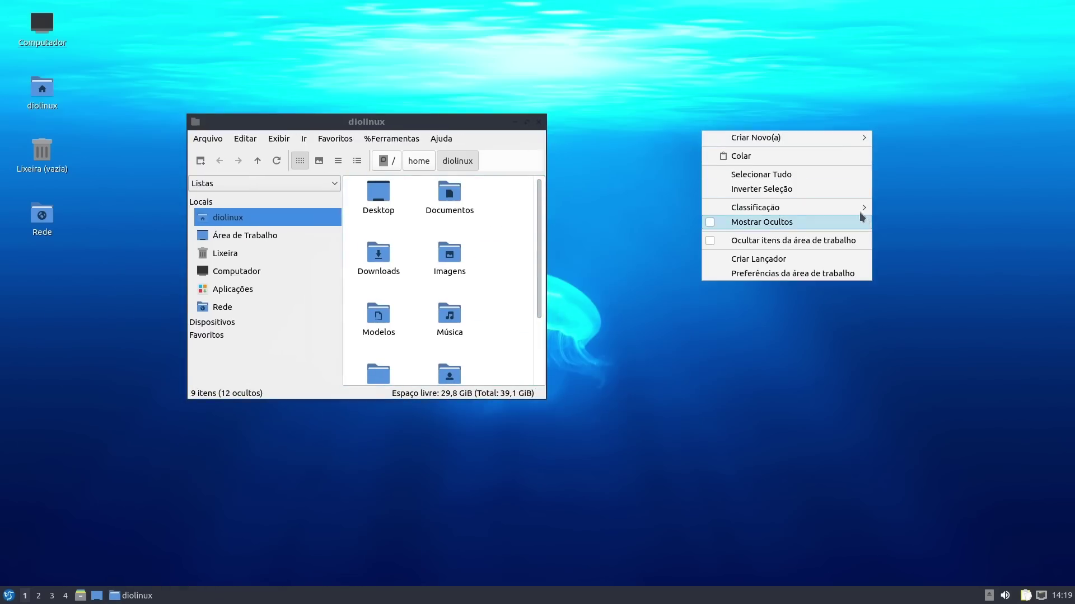
mouse_move(861, 210)
left_click(438, 139)
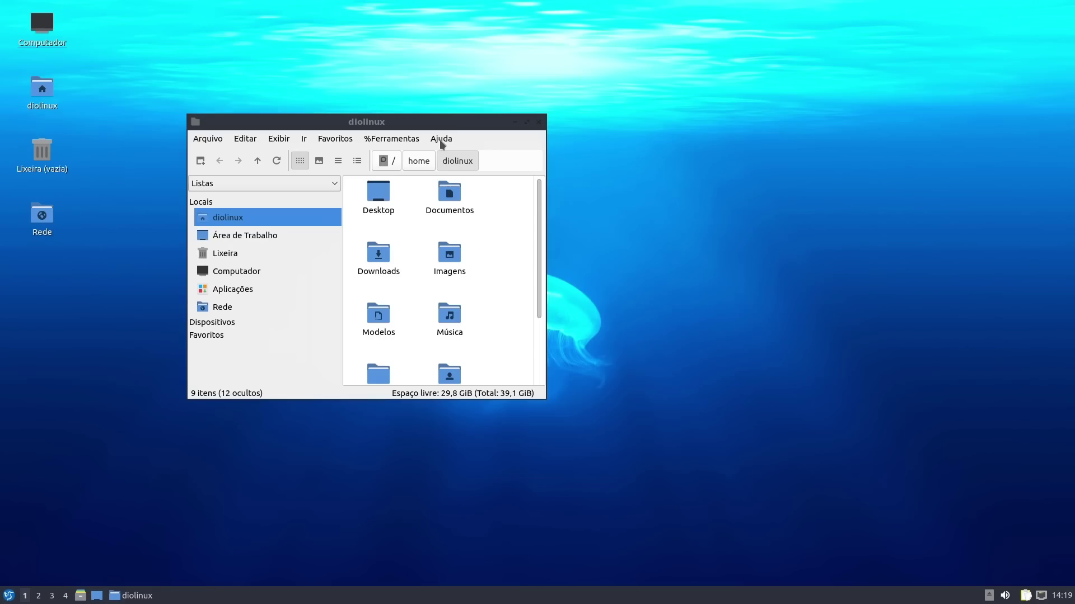
View the file manager's About information and its licence text.
left_click(439, 139)
left_click(485, 156)
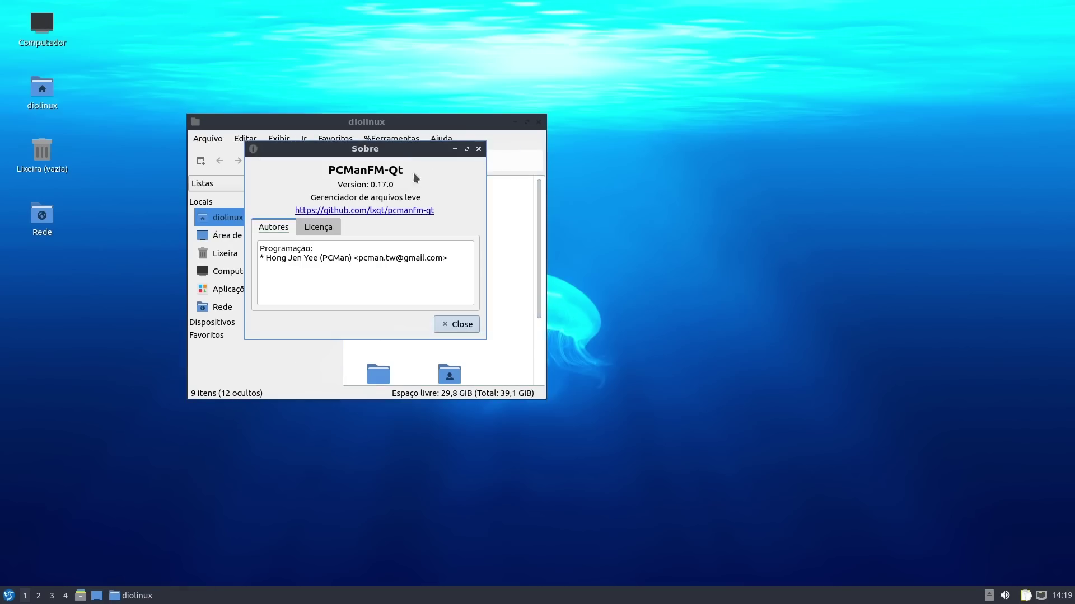
left_click(326, 228)
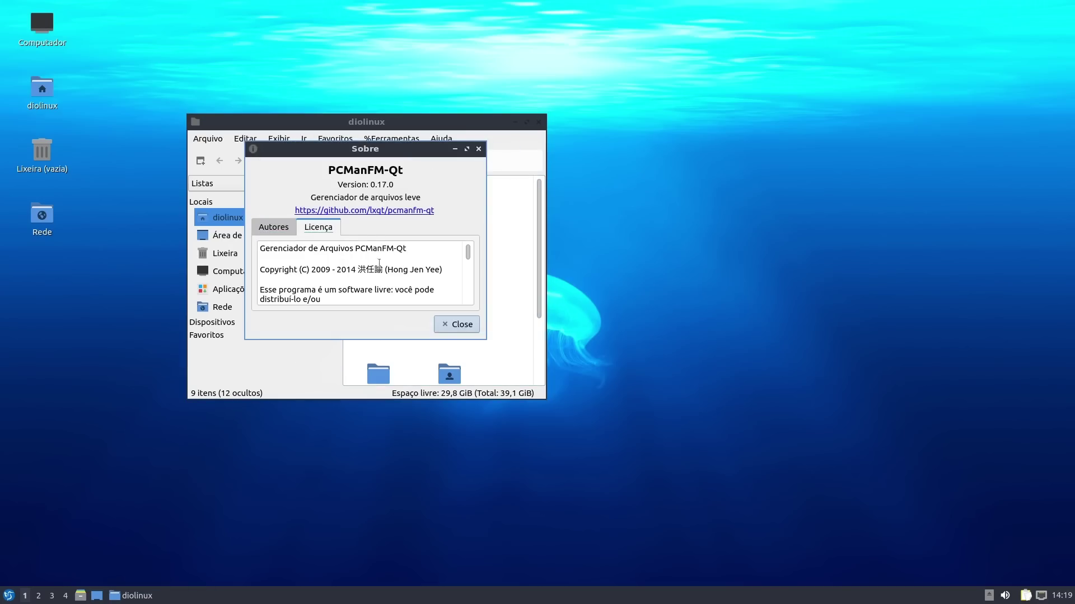
Enlarge the file manager window and go to the Aplicações location.
left_click_drag(480, 336, 816, 520)
left_click(590, 149)
left_click(261, 286)
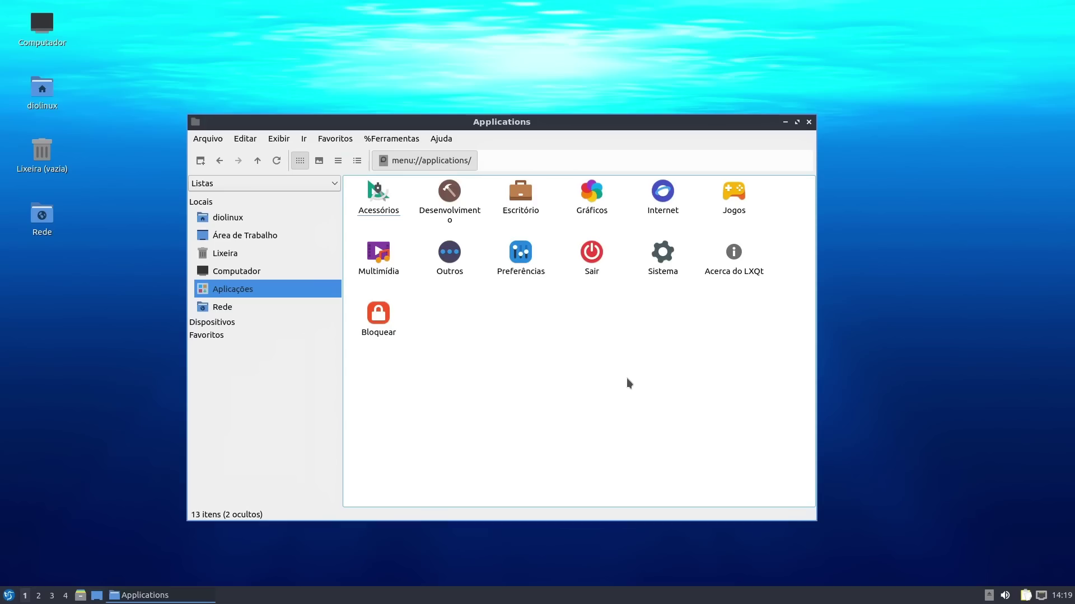
Browse the Acessórios and Escritório application categories, and open the Internet category.
left_click(371, 216)
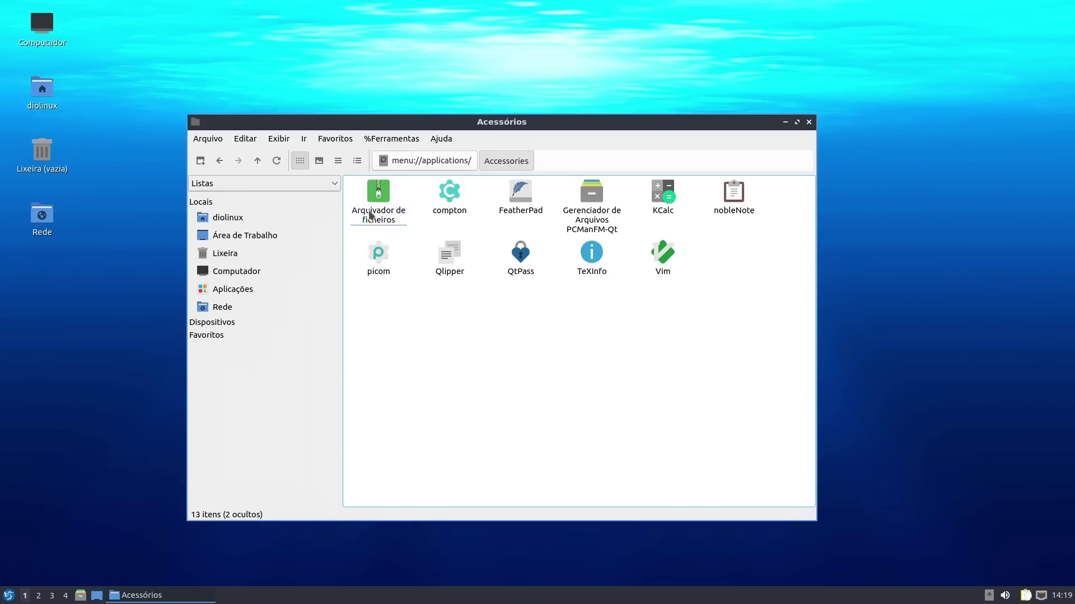
left_click(462, 166)
left_click(521, 193)
left_click(415, 167)
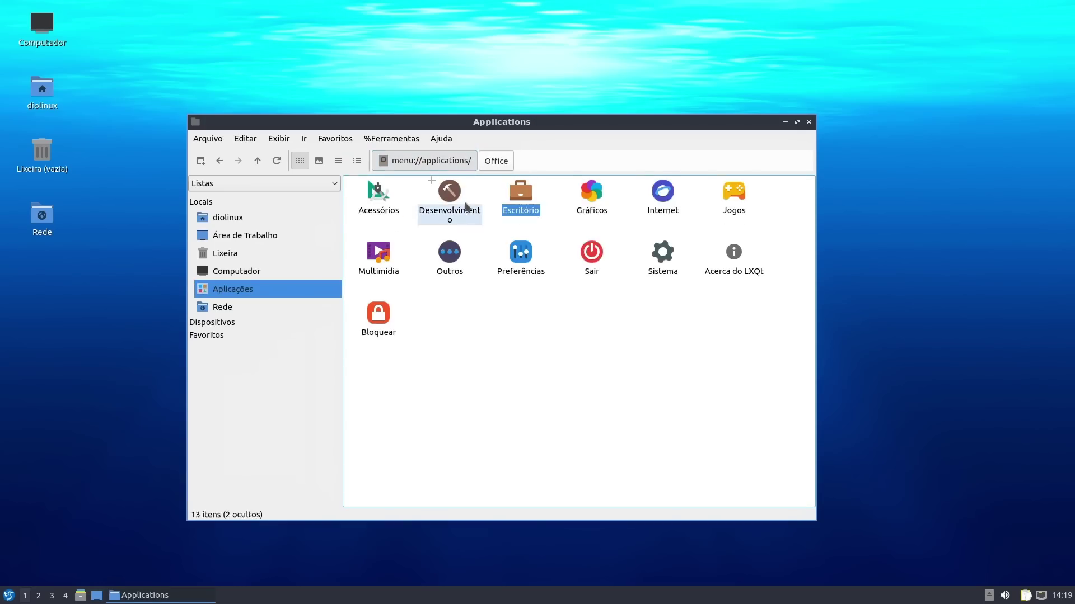
left_click(662, 196)
Try to create a folder named Nova pasta inside the Internet category.
right_click(486, 293)
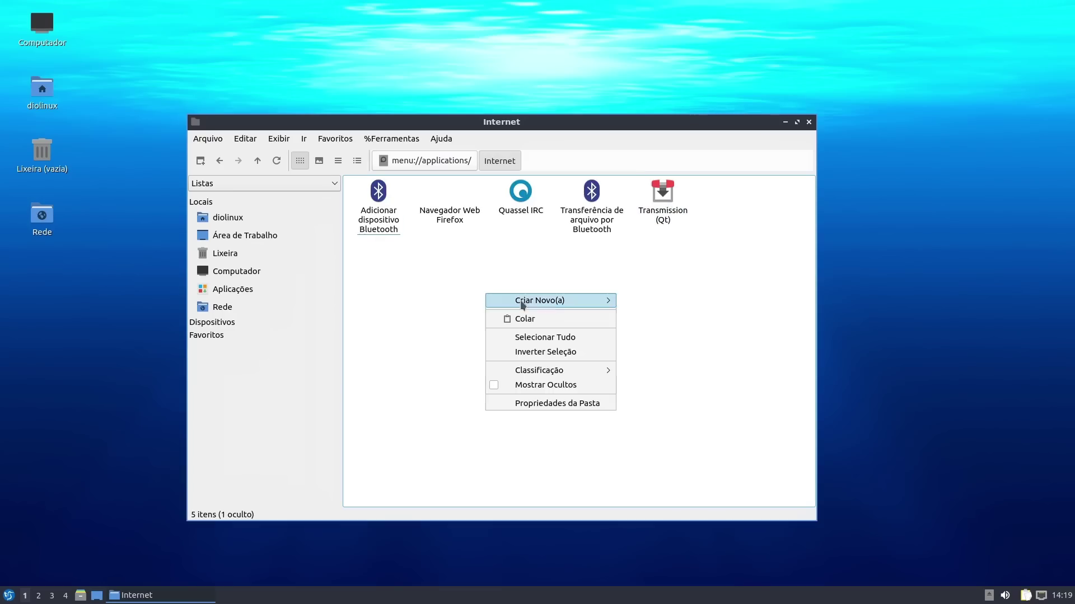
mouse_move(562, 304)
left_click(624, 306)
left_click(500, 326)
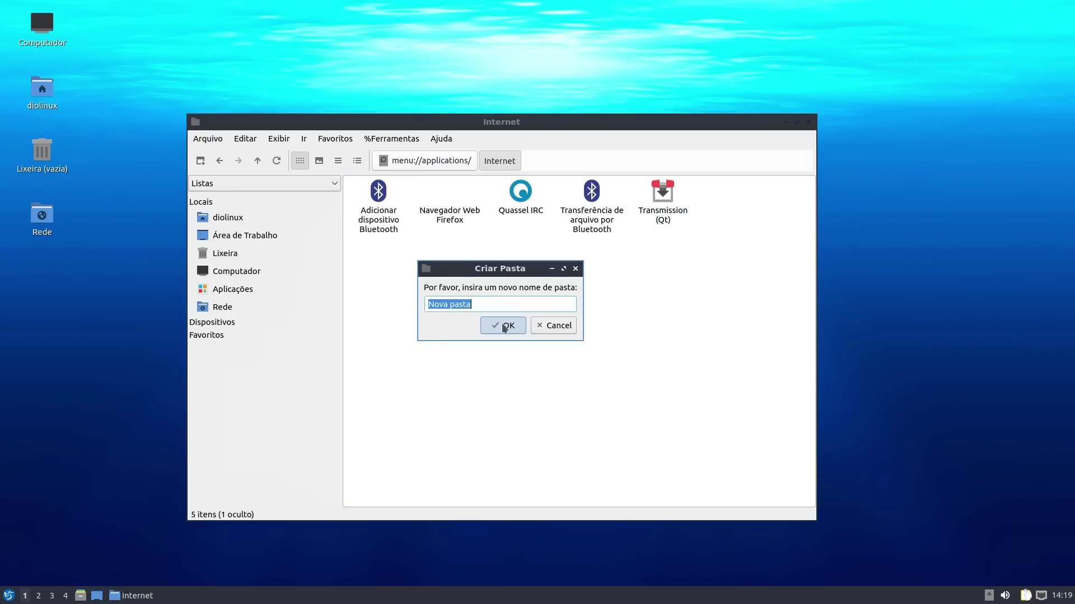
left_click(607, 332)
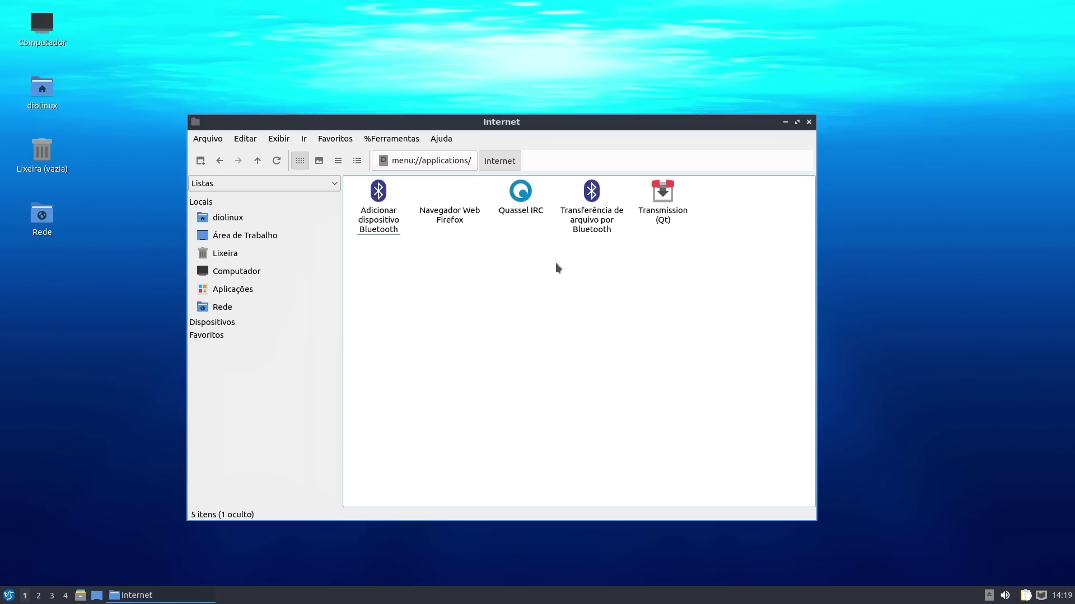
Select the Navegador Web Firefox launcher in the Internet category.
left_click(455, 213)
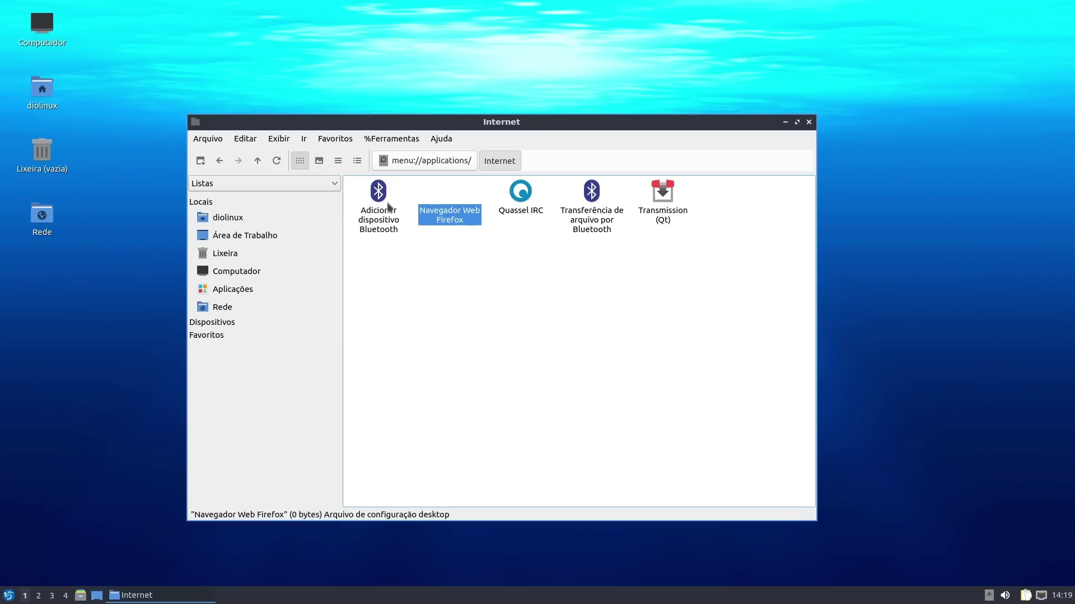
left_click(213, 142)
left_click(62, 476)
Open the LXQt About information and enlarge its window.
left_click(8, 597)
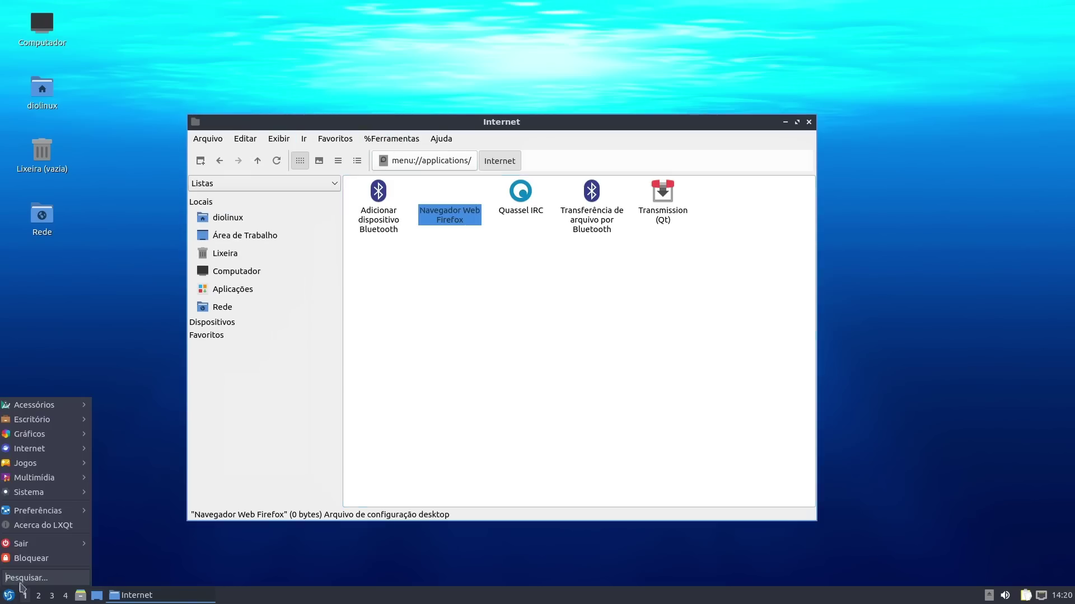
left_click(67, 529)
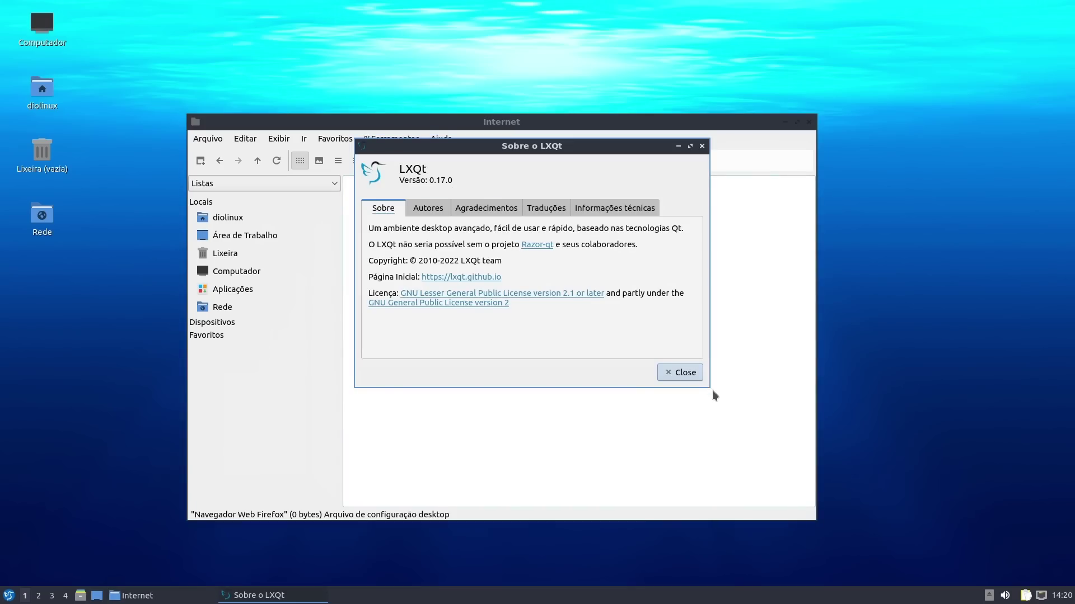
left_click_drag(712, 390, 753, 437)
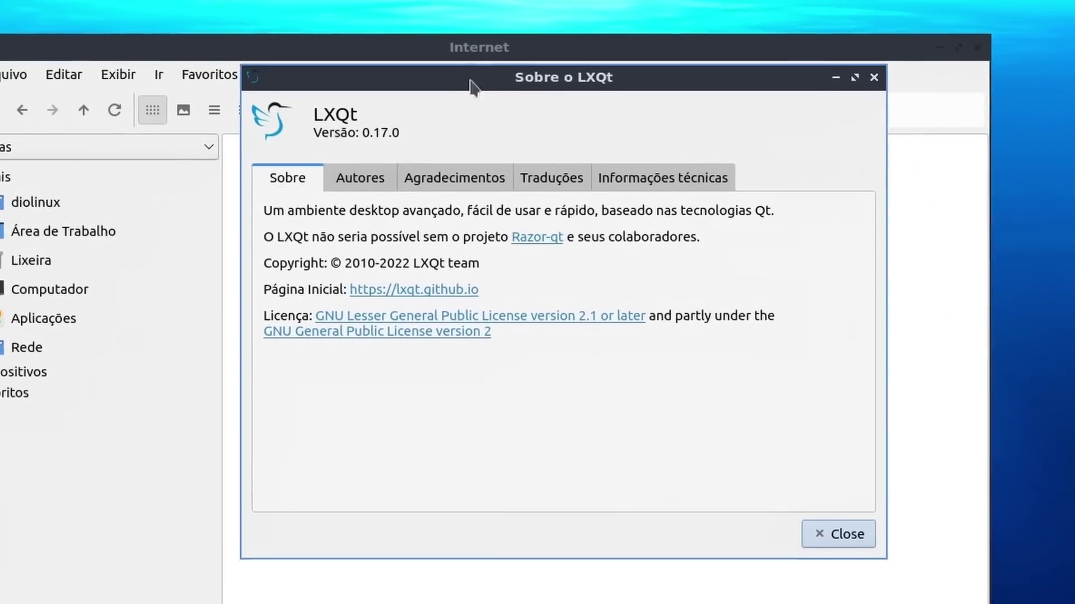
Examine the LXQt authors, acknowledgements, translations and technical information, and close both open windows.
left_click(360, 178)
left_click(448, 184)
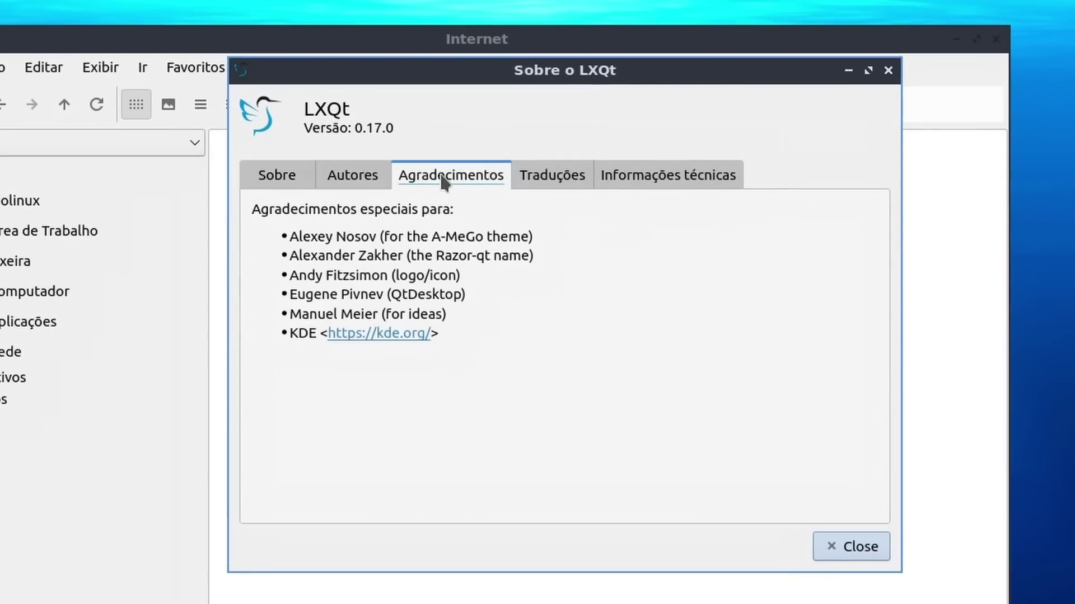
left_click(566, 178)
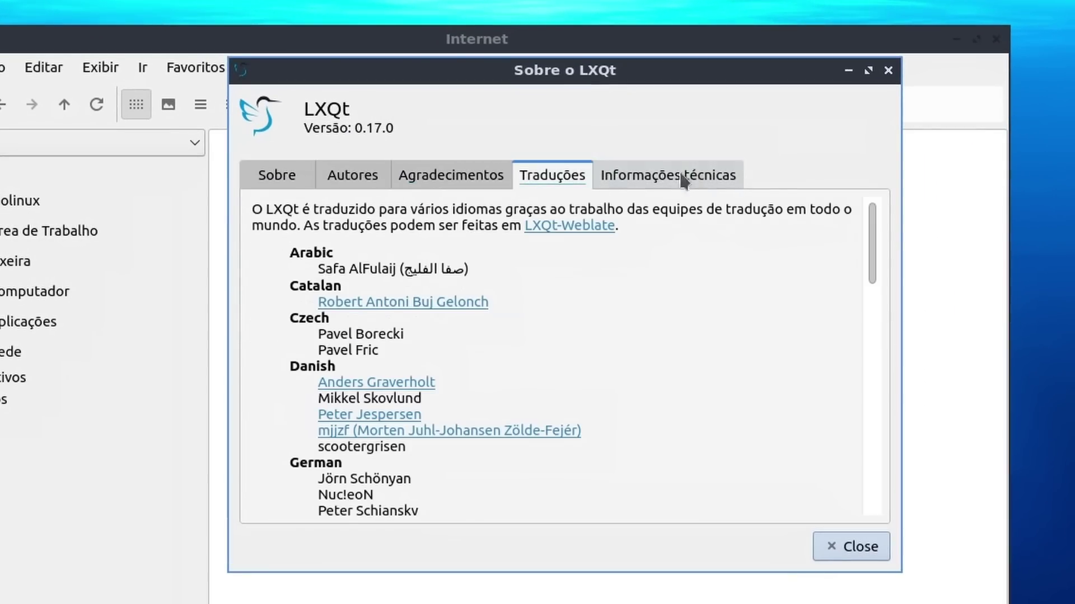
left_click(729, 184)
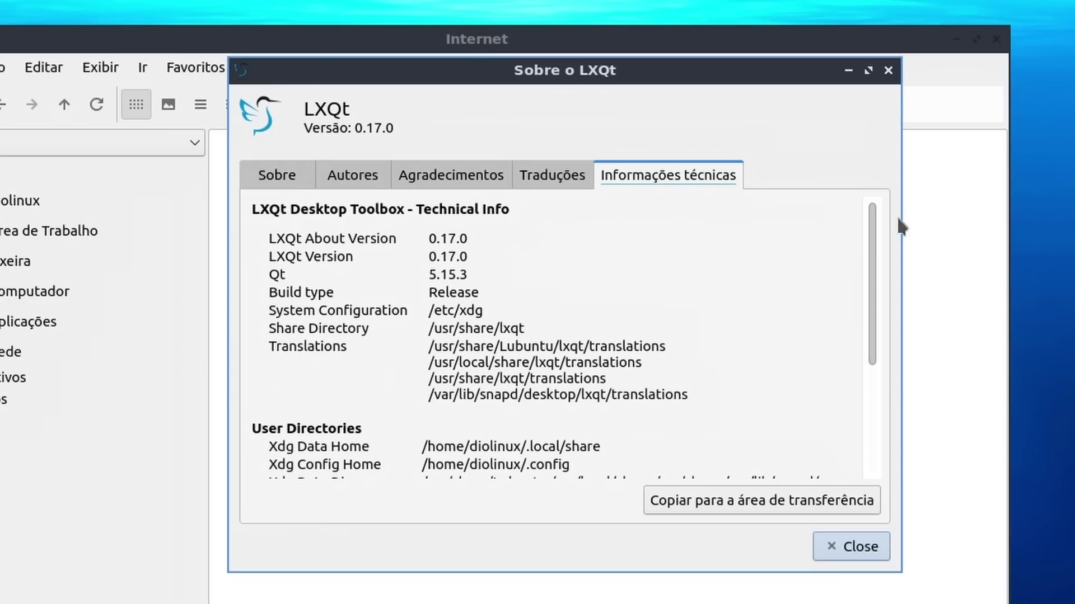
scroll(862, 278, "down", 3)
left_click(888, 70)
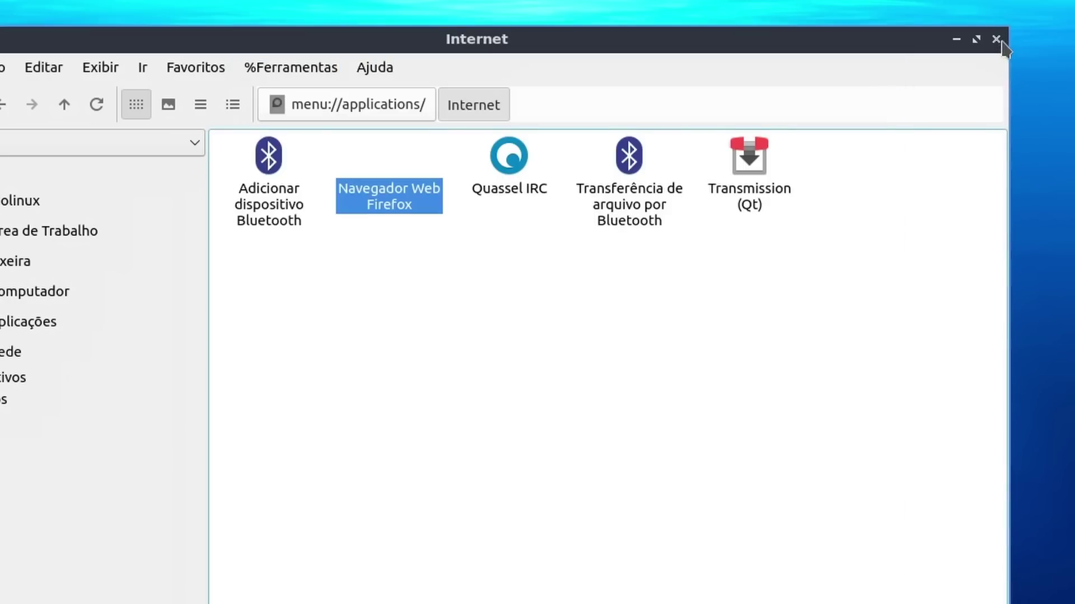
left_click(996, 40)
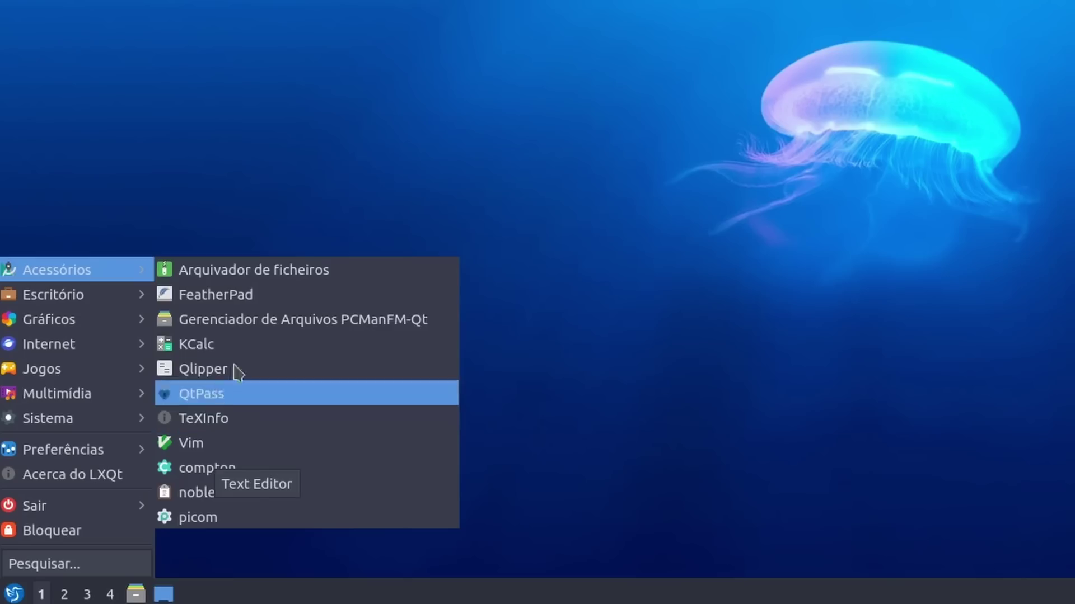
Look through the installed applications in the Escritório, Gráficos and Internet categories.
mouse_move(134, 292)
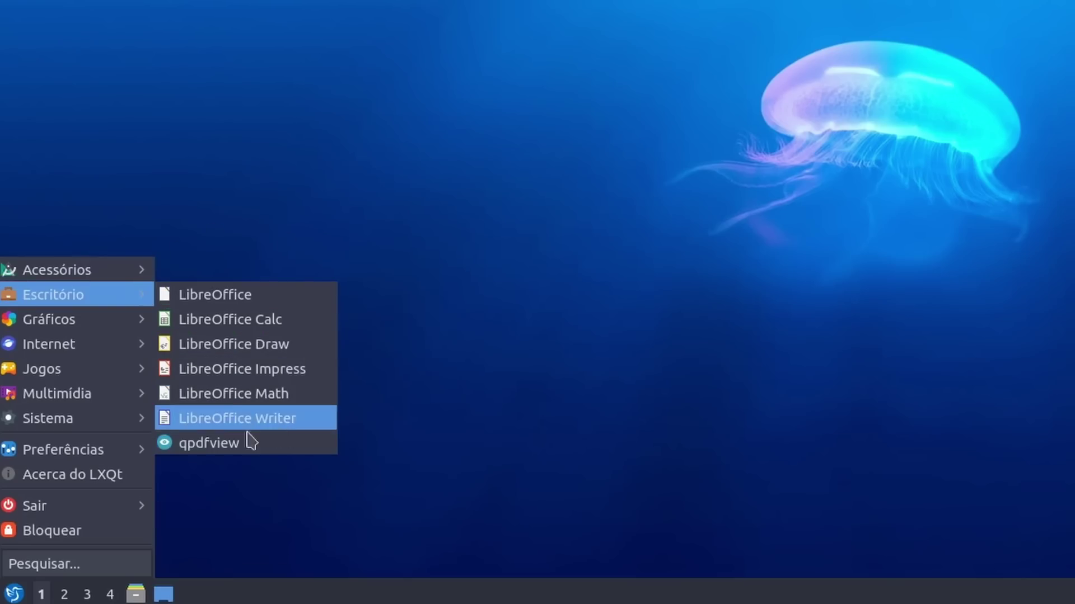
mouse_move(91, 323)
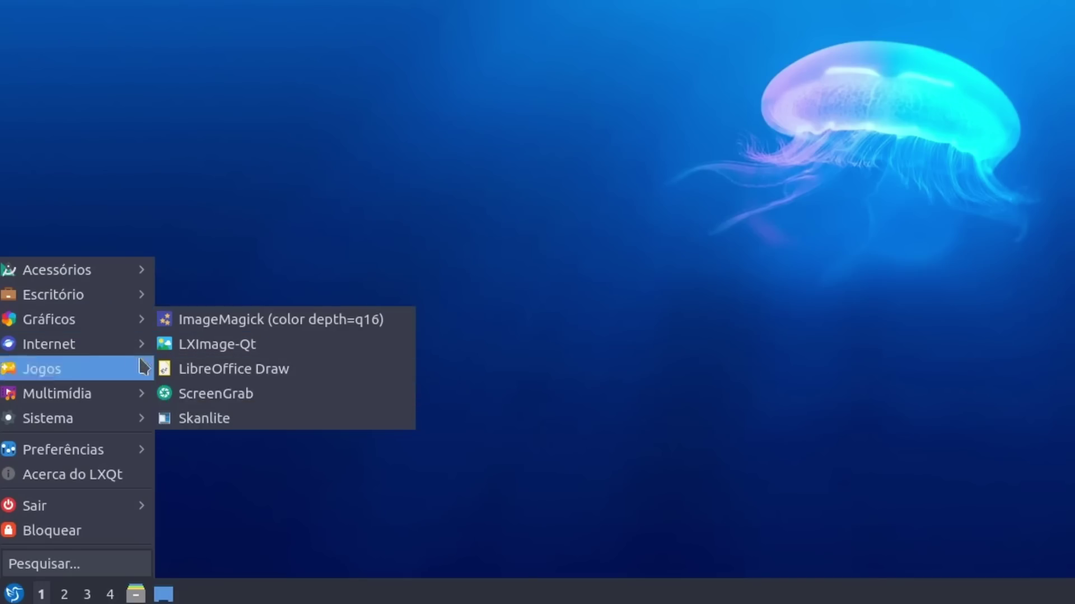
mouse_move(87, 346)
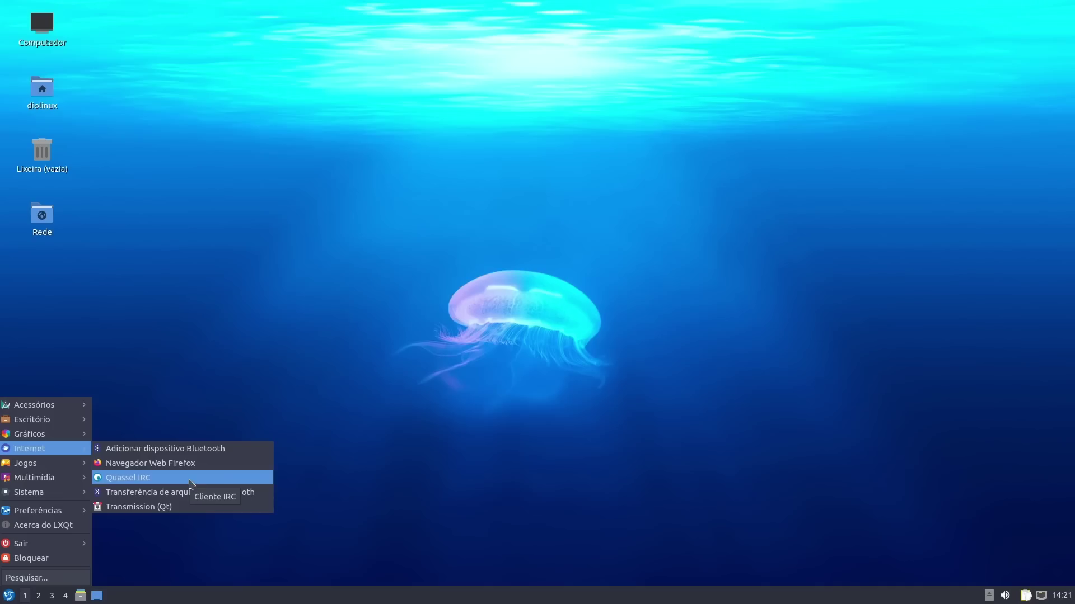
Launch the 2048 game from the Jogos category.
mouse_move(54, 465)
left_click(149, 470)
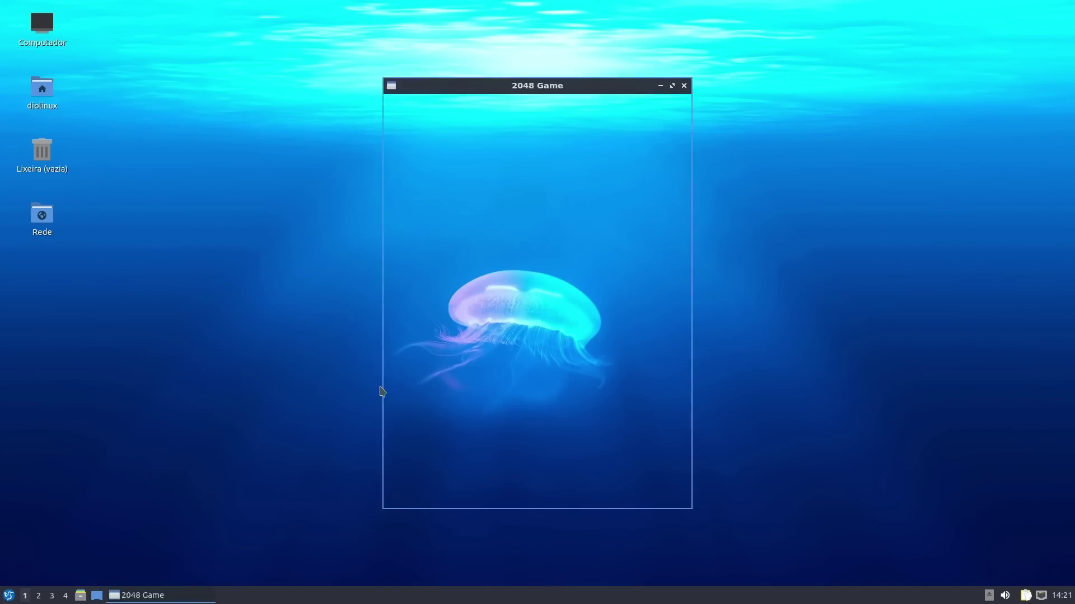
Look through the installed applications in the Multimídia category and dismiss the list.
left_click(9, 595)
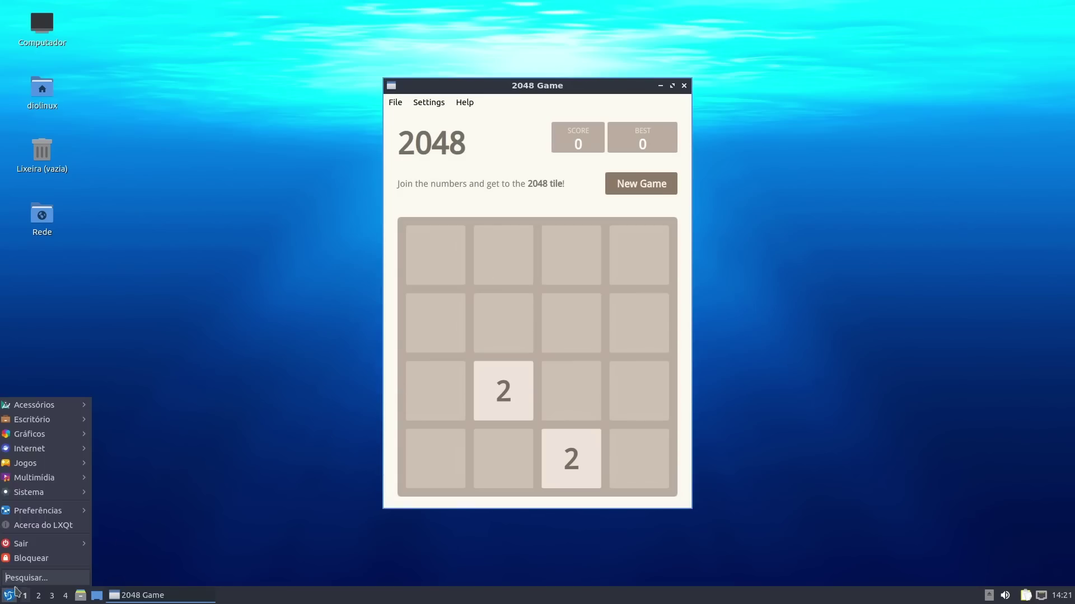
mouse_move(77, 479)
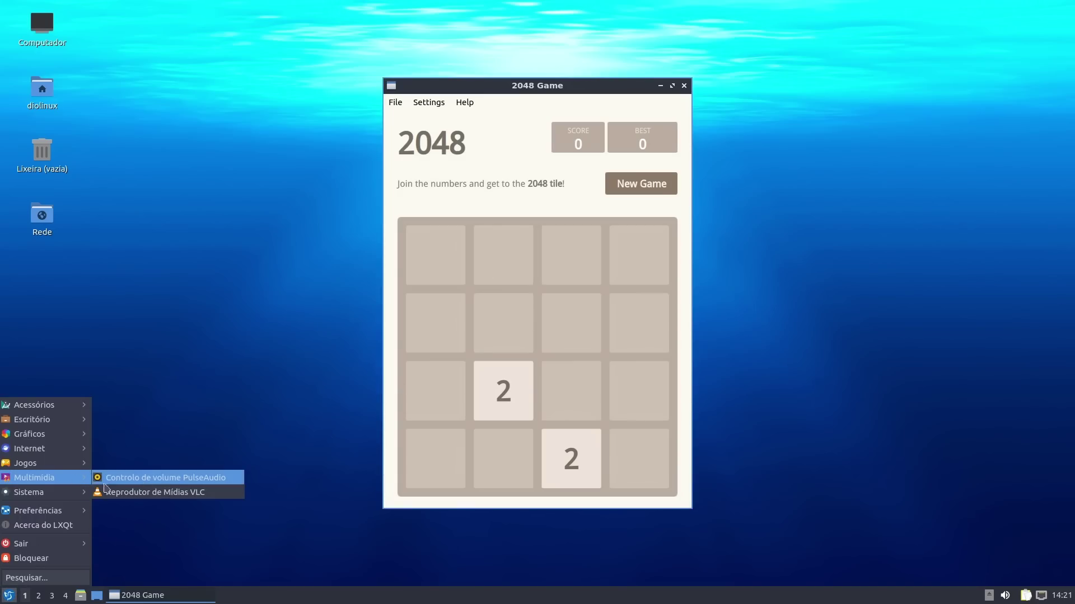
left_click(233, 463)
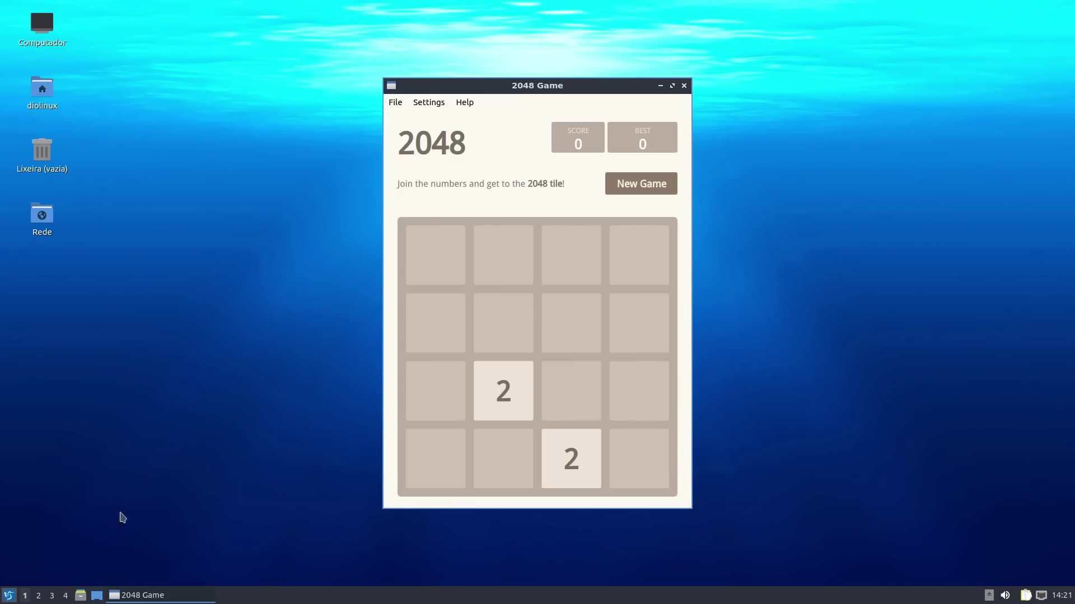
Reposition the Discover window and launch Gerenciador de pacotes Muon from the Sistema category.
left_click_drag(334, 33, 391, 173)
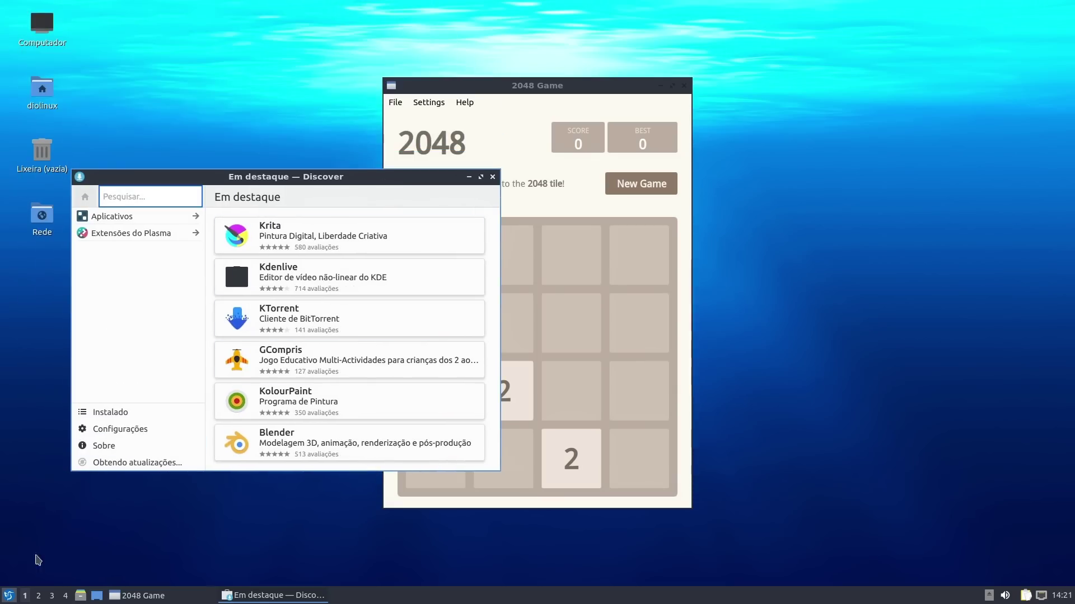
left_click(9, 596)
mouse_move(79, 494)
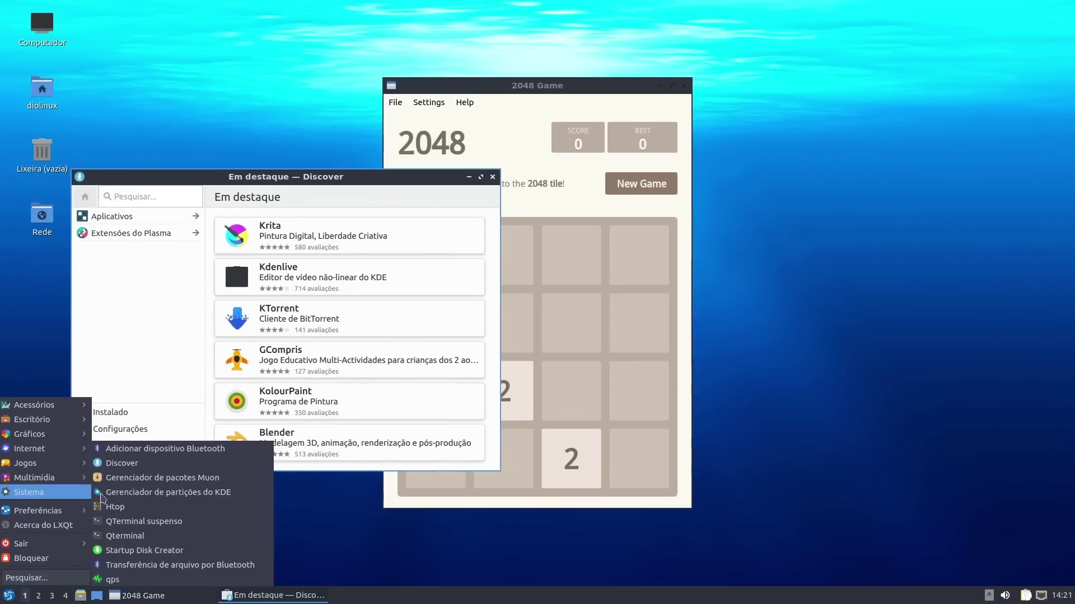
left_click(211, 479)
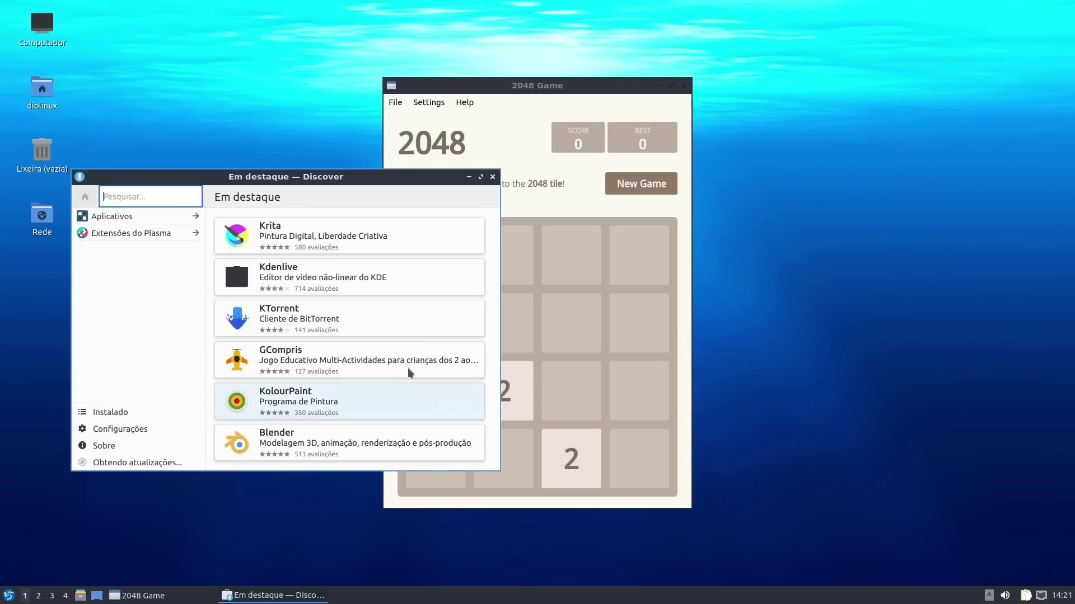
Launch the qps process viewer from the Sistema category.
left_click(8, 596)
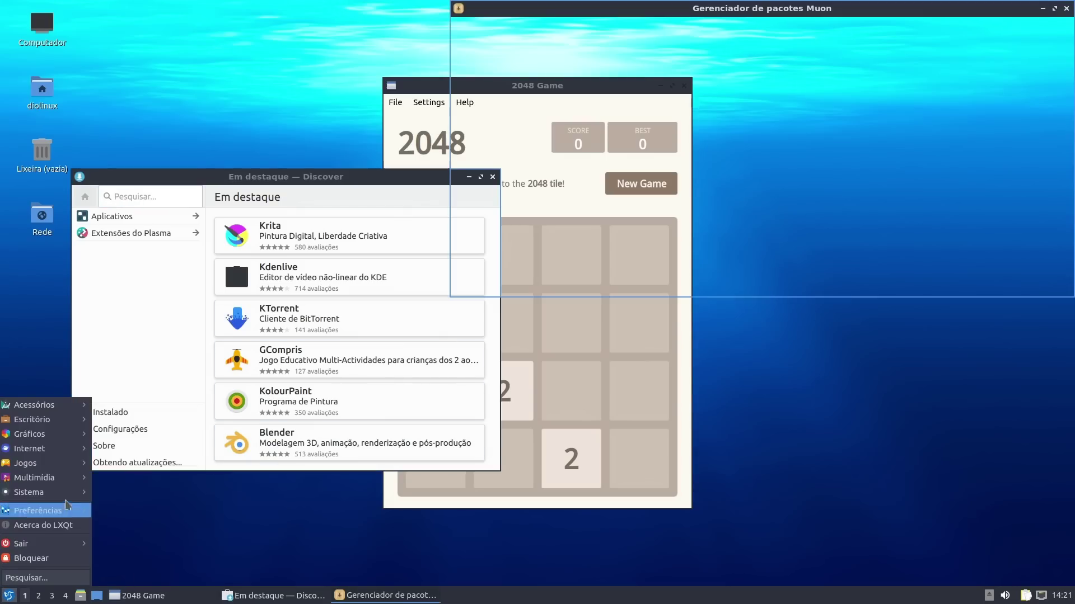
mouse_move(56, 492)
left_click(227, 507)
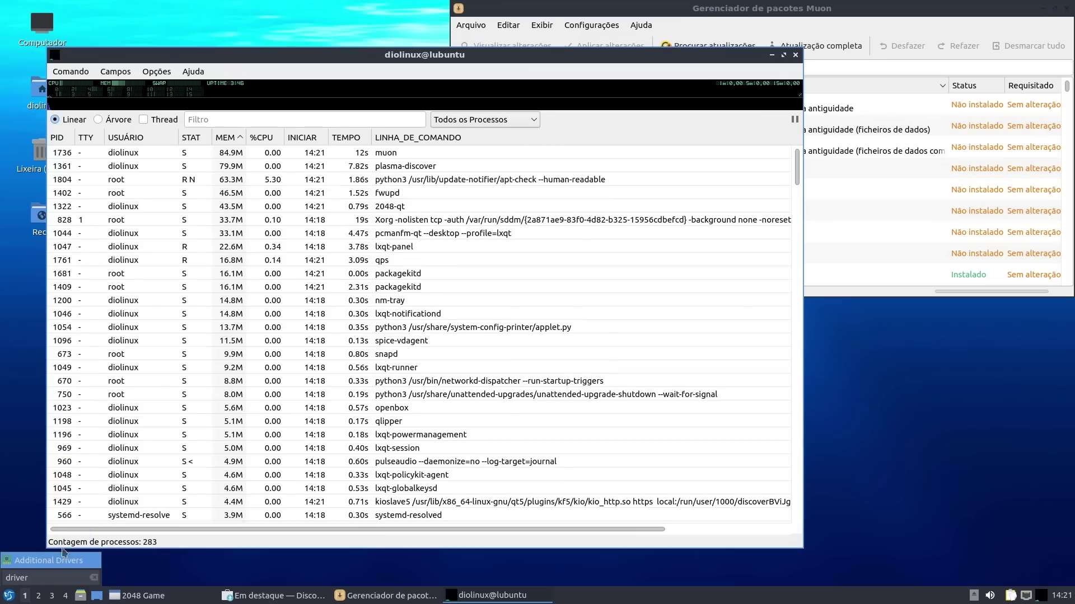
Open Additional Drivers from the application search for "driver" and enlarge the Software Sources window until all its sections fit.
left_click(53, 568)
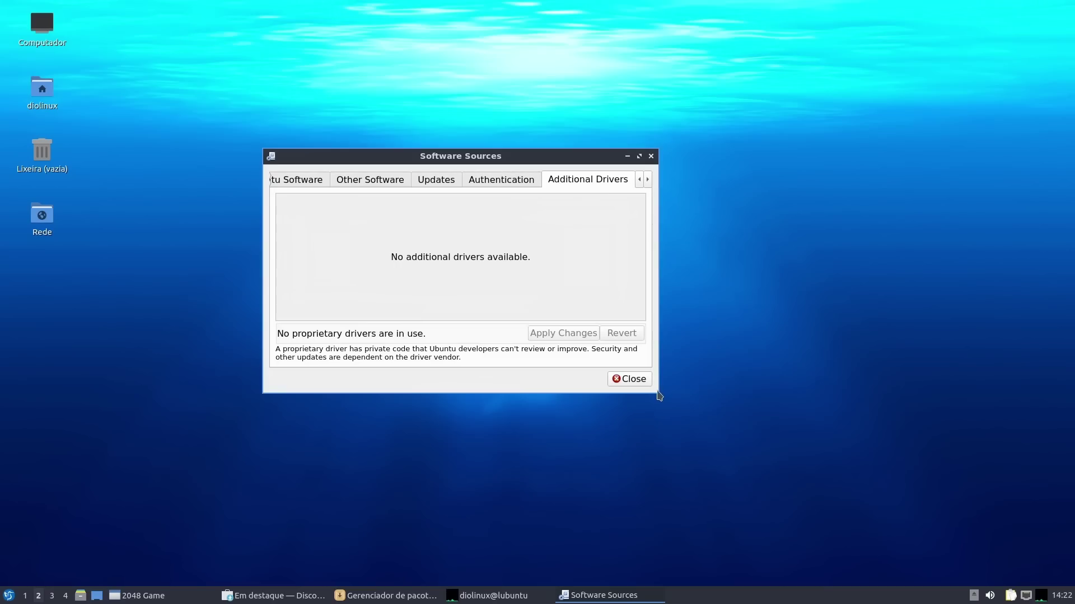
left_click_drag(656, 391, 831, 468)
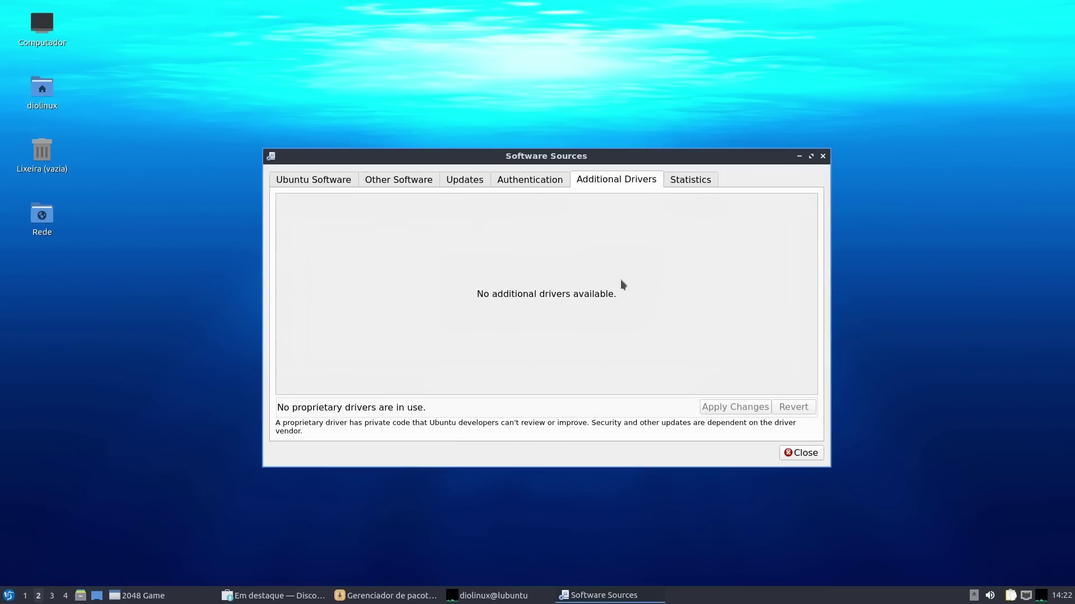
Open the Central de Configurações LXQt from the Definições do LXQt preferences.
left_click(7, 596)
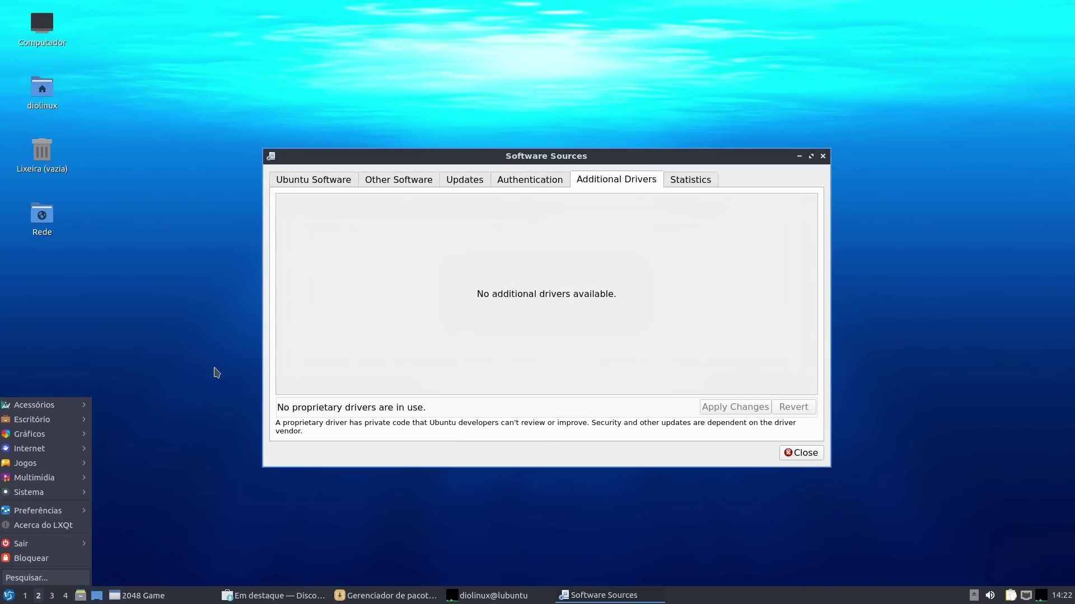
mouse_move(50, 511)
mouse_move(184, 485)
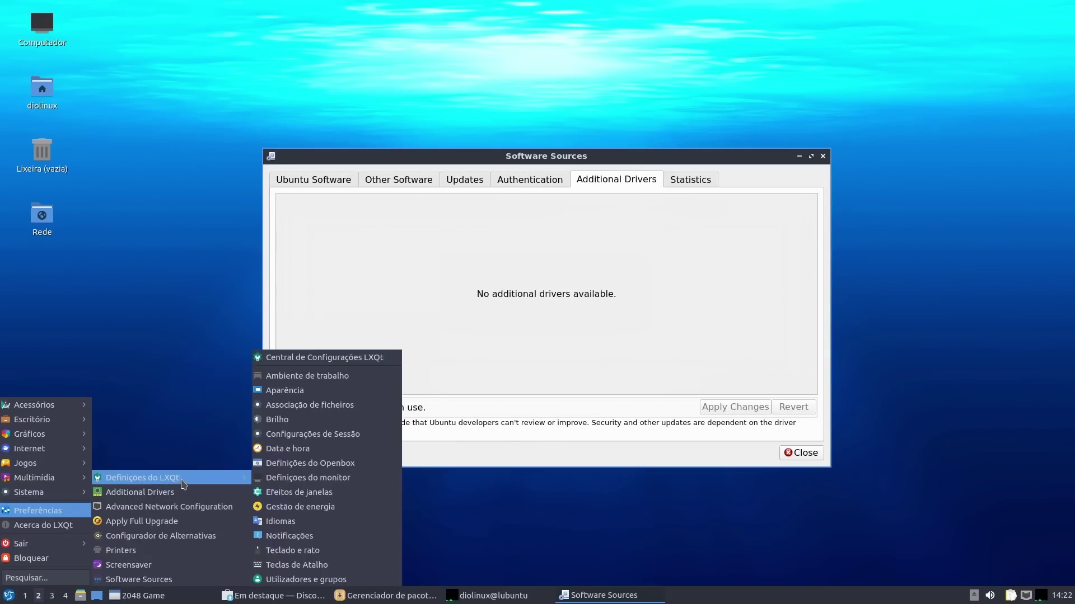
left_click(377, 357)
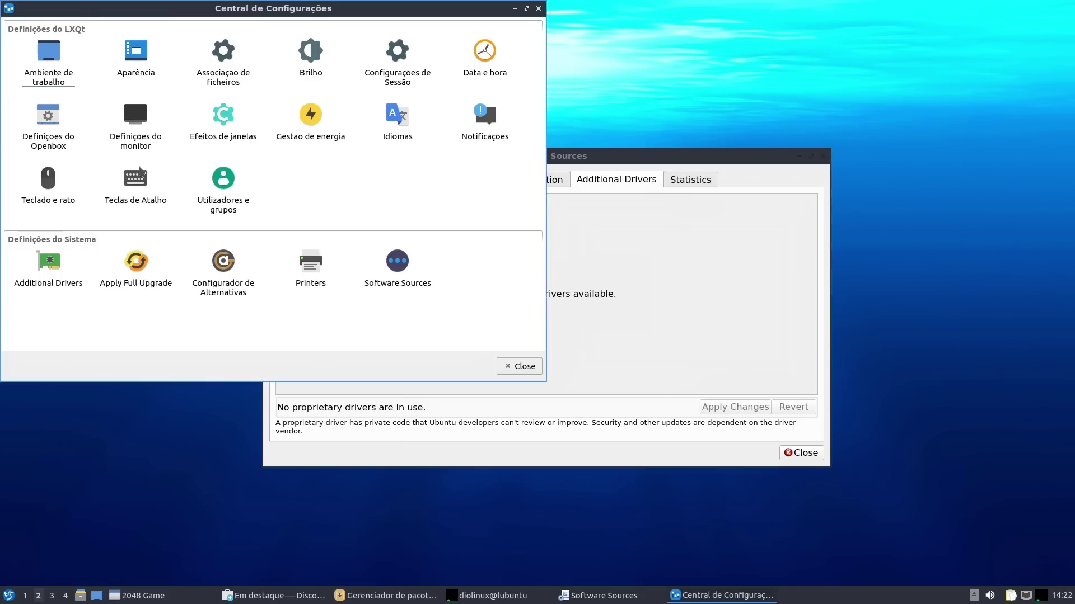
Start Apply Full Upgrade from the system settings and close its progress window.
left_click(153, 297)
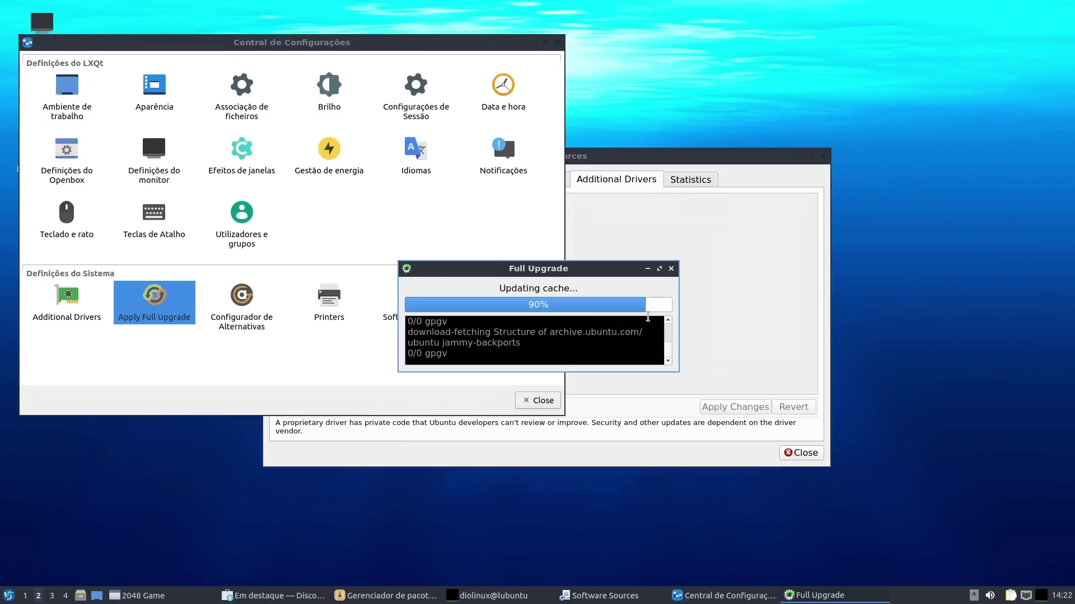
left_click(671, 269)
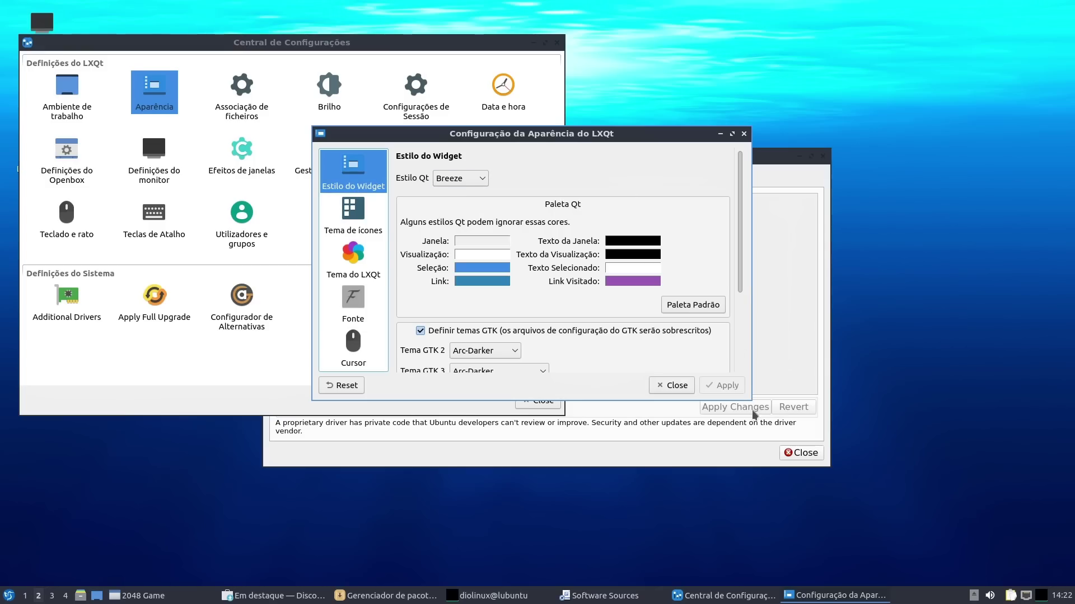
Look through the icon theme, LXQt theme and cursor options in the appearance settings, and close all settings windows.
left_click(358, 219)
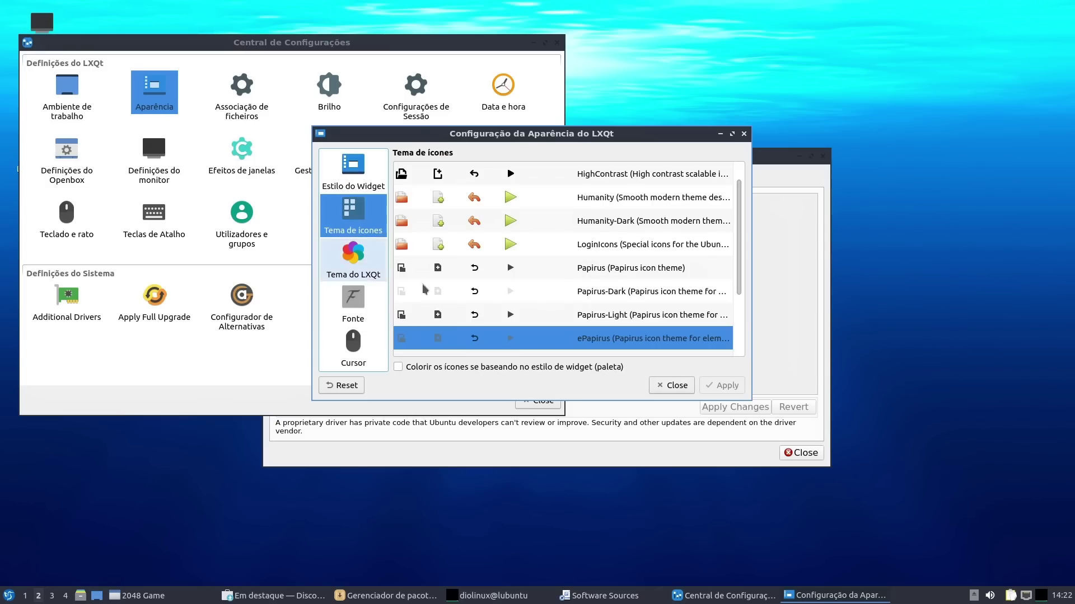
scroll(689, 299, "down", 2)
left_click(358, 262)
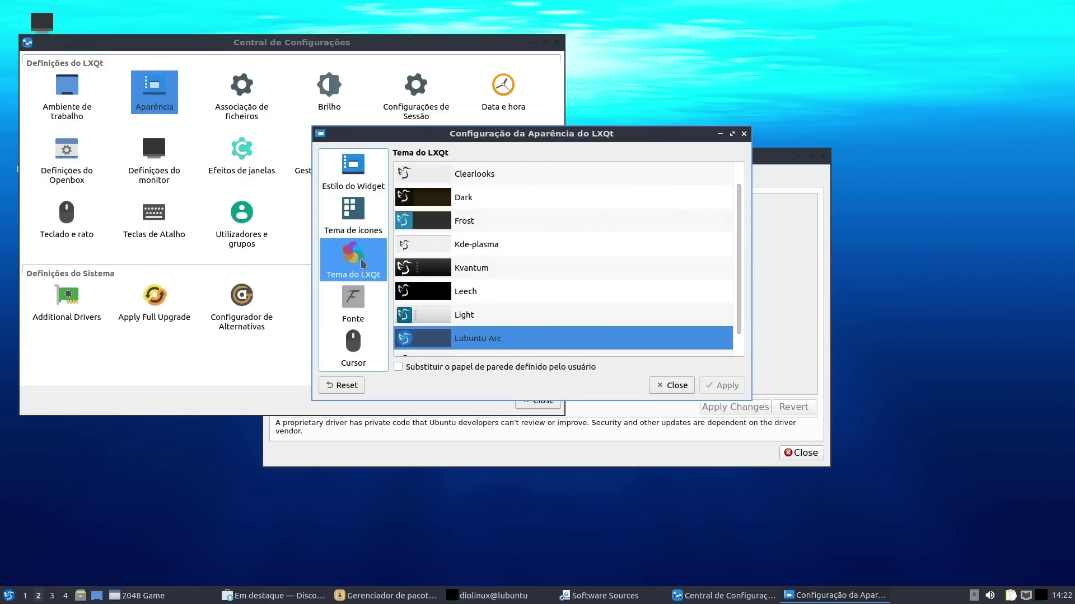
left_click(353, 347)
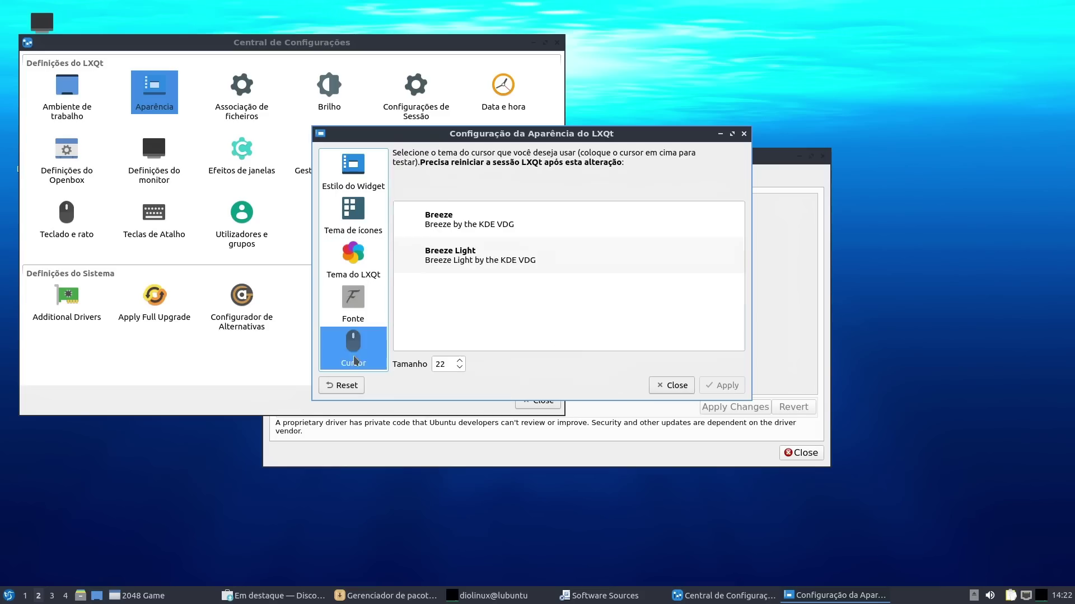
left_click(743, 134)
left_click(823, 157)
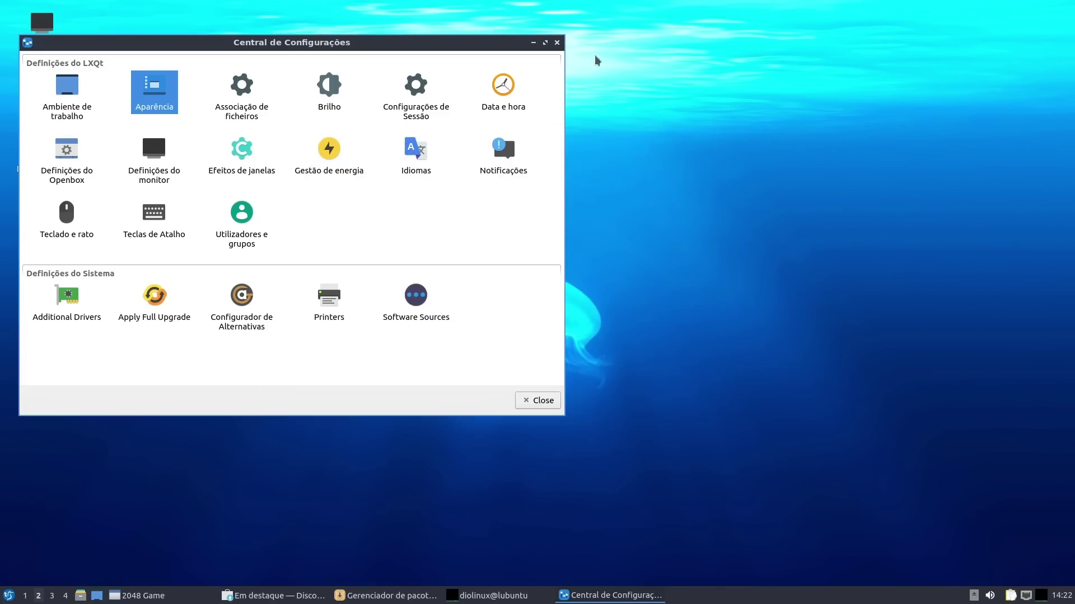
left_click(557, 43)
Set the desktop wallpaper to 2004-lubuntu-solid-humming.jpeg in the desktop preferences and move the dialog aside to reveal the image.
right_click(435, 96)
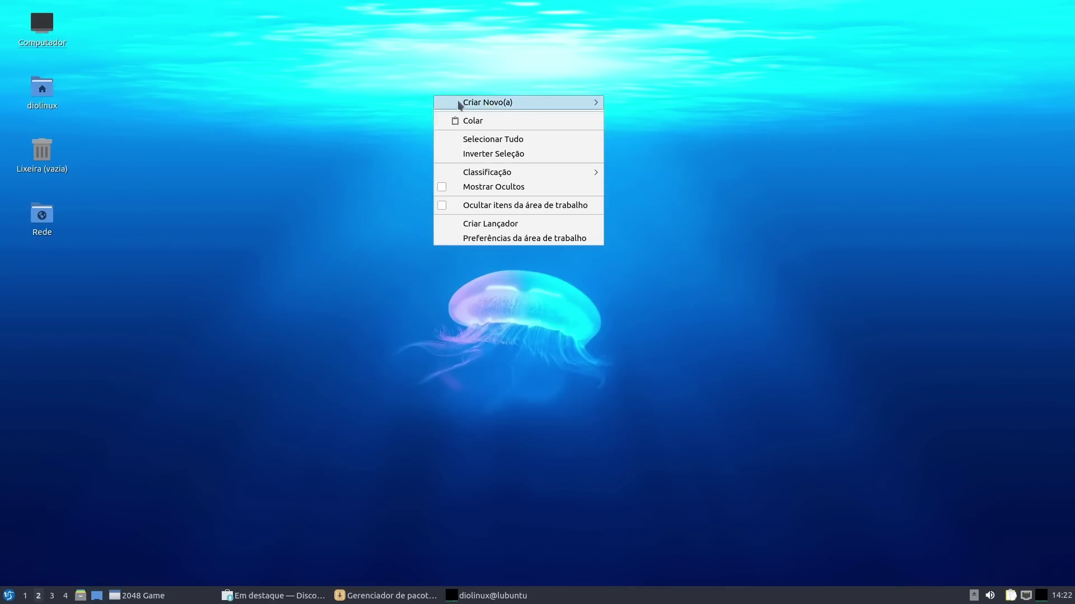
left_click(576, 238)
left_click(414, 163)
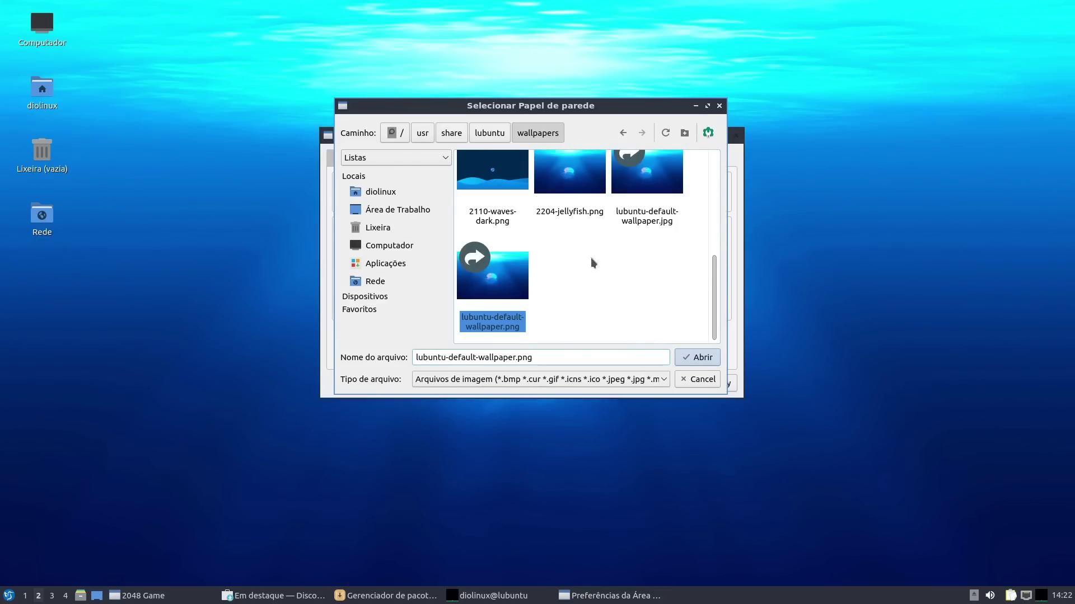
scroll(590, 257, "up", 10)
left_click(644, 210)
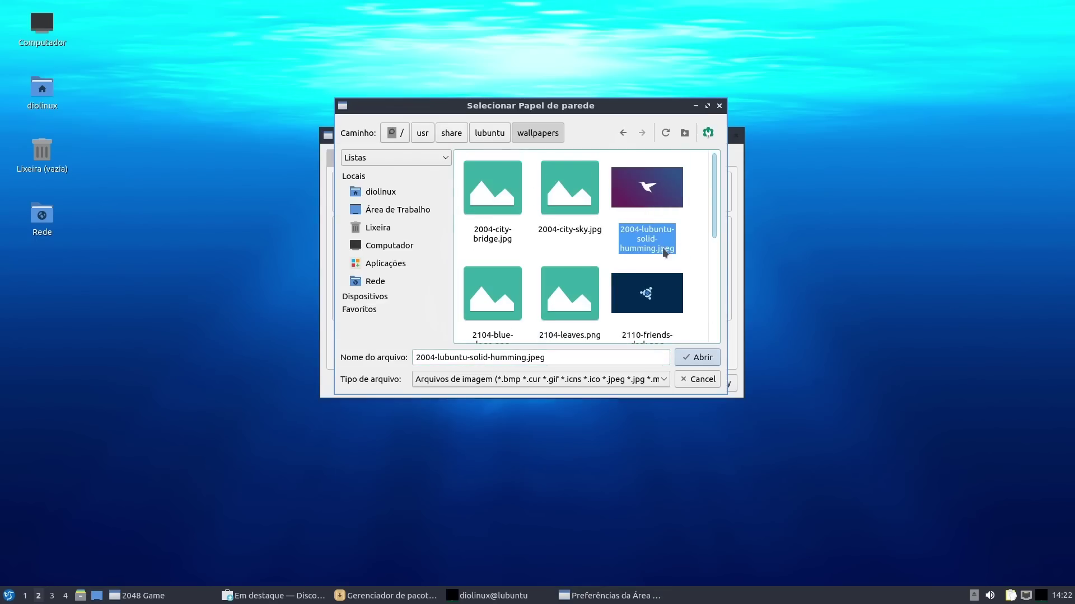
left_click(700, 357)
left_click(716, 383)
left_click_drag(648, 139, 572, 135)
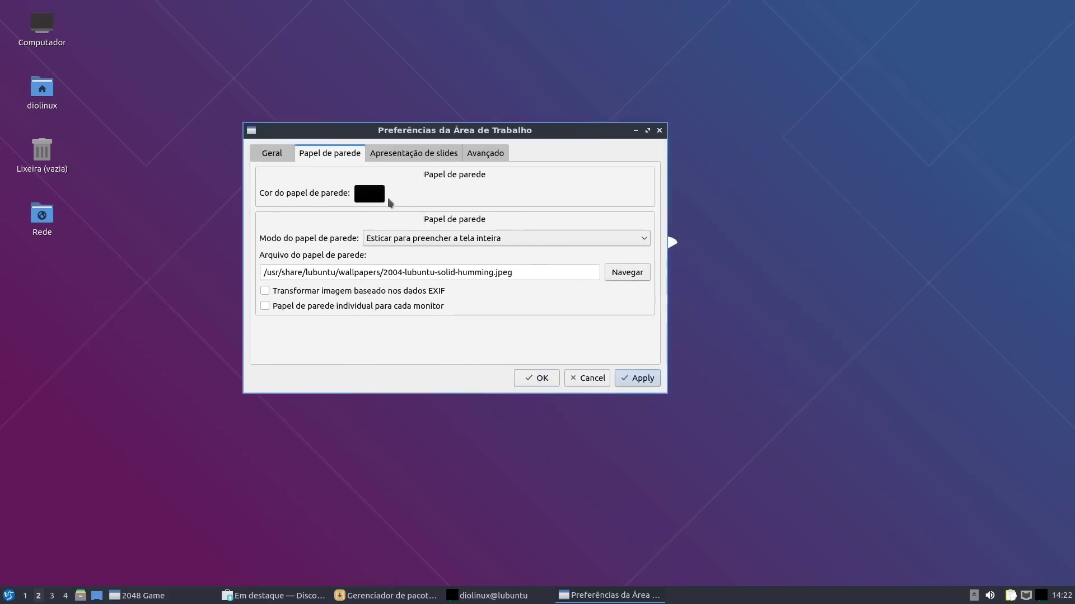
Set the desktop wallpaper to 2204-jellyfish.png and close the desktop preferences.
left_click(627, 273)
scroll(553, 283, "down", 5)
left_click(531, 233)
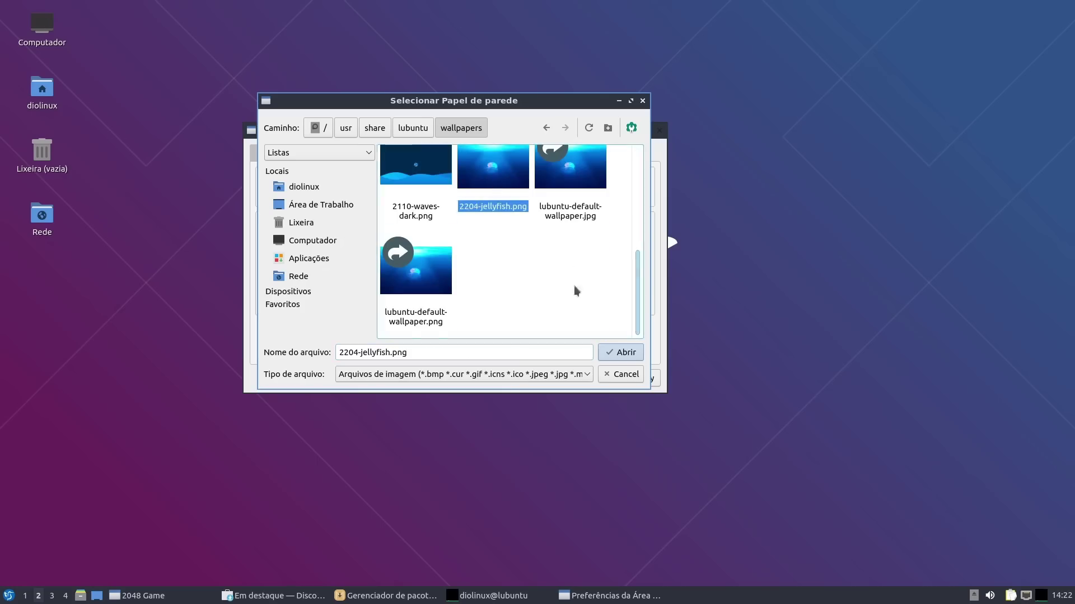
left_click(622, 352)
left_click(639, 378)
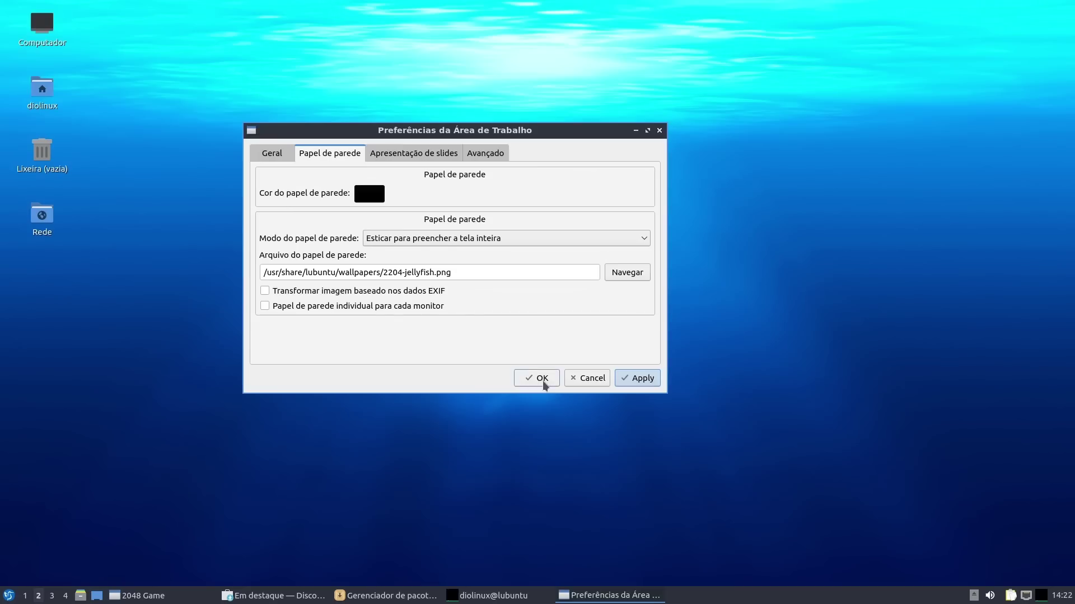
left_click(543, 379)
Search the applications for "termin" and launch Qterminal.
left_click(8, 595)
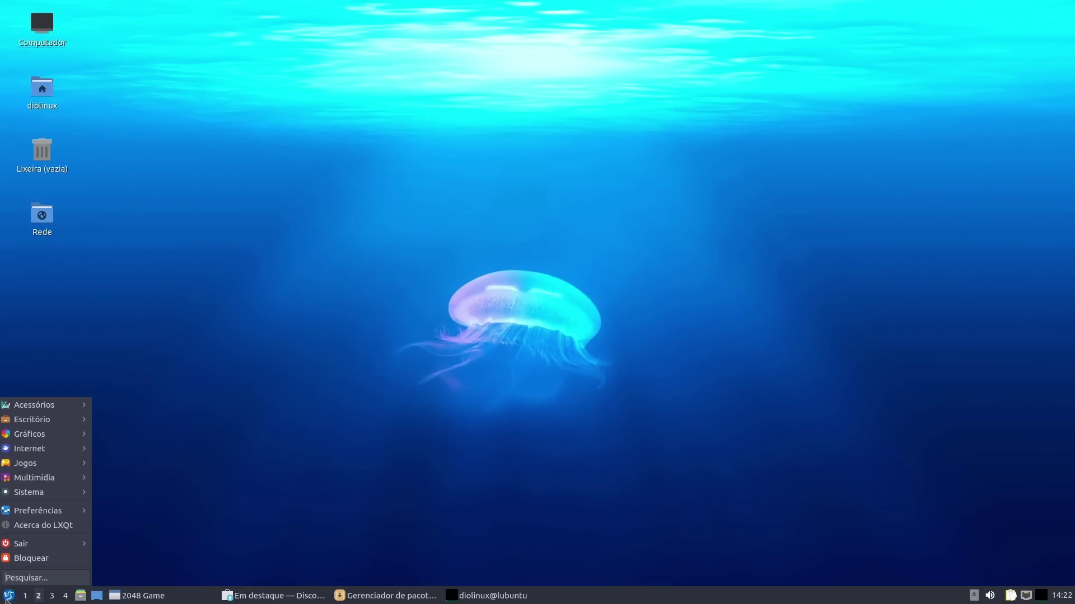
type("termin")
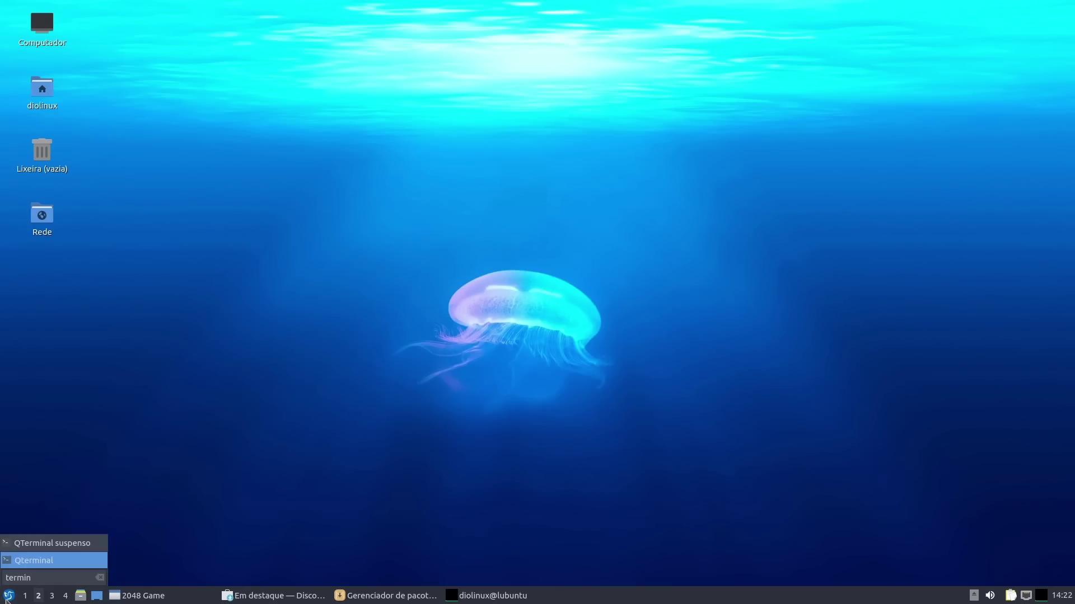
key("Return")
Check the kernel release and system architecture by running uname -romi in the terminal.
type("uname -rop")
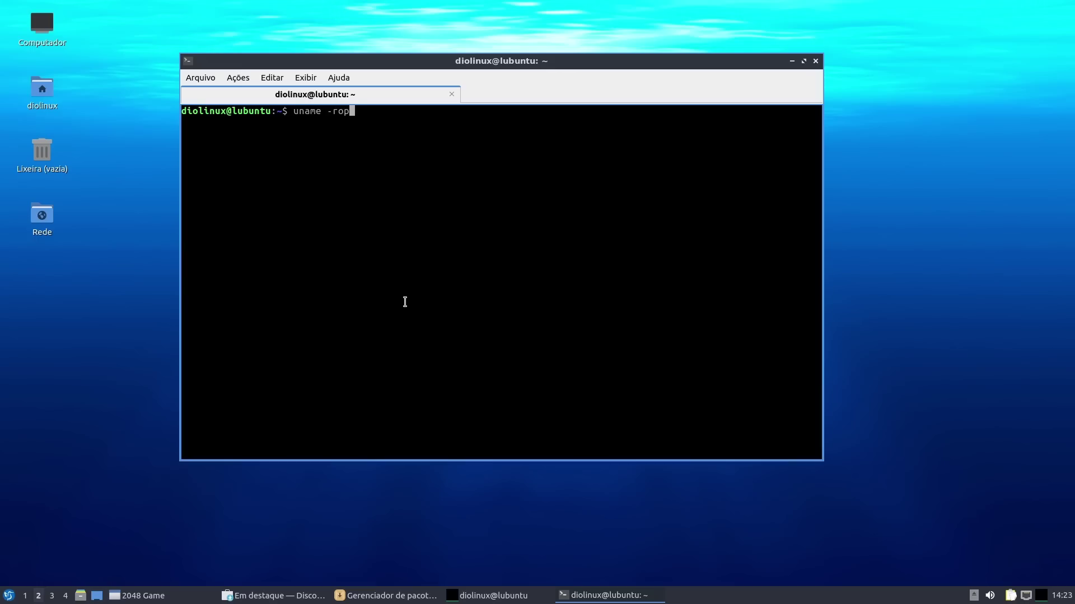
key("BackSpace")
type("mi")
key("Return")
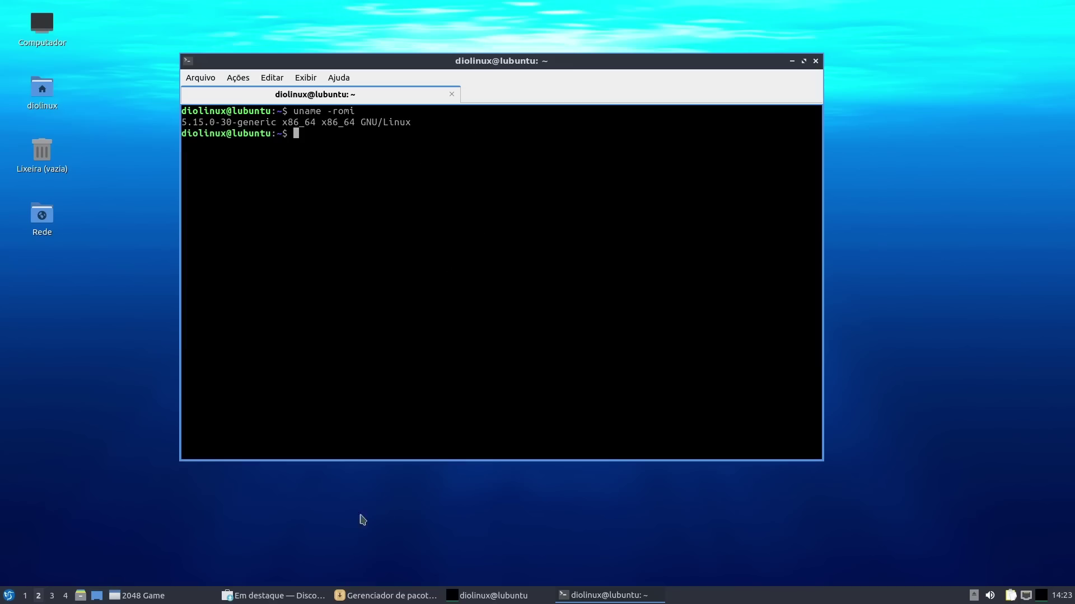
Switch to the Discover window, maximize it, and search the software catalogue for spotify.
left_click(274, 595)
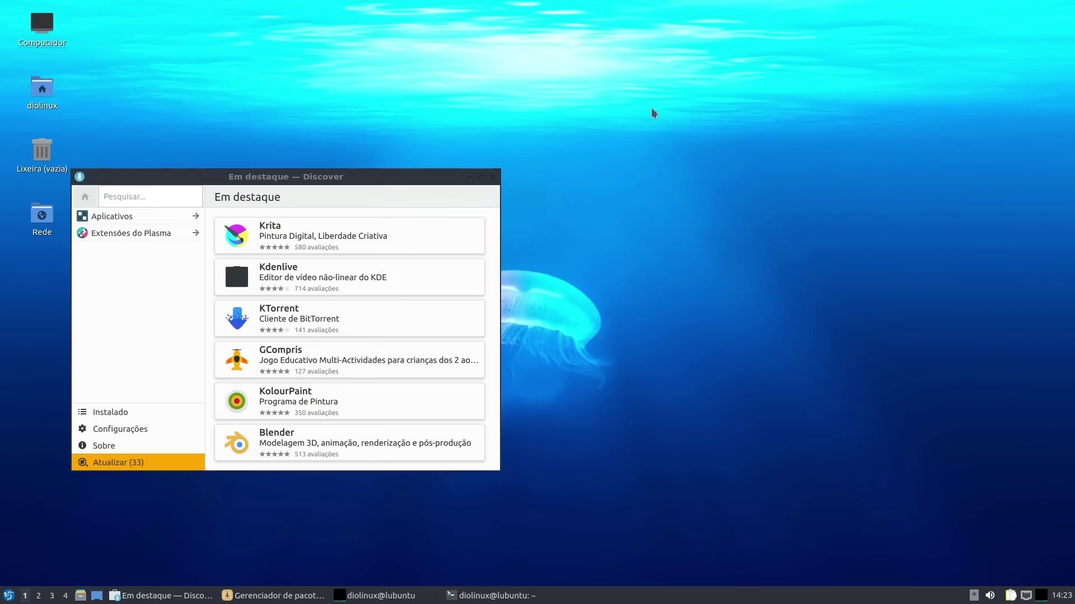
left_click(486, 178)
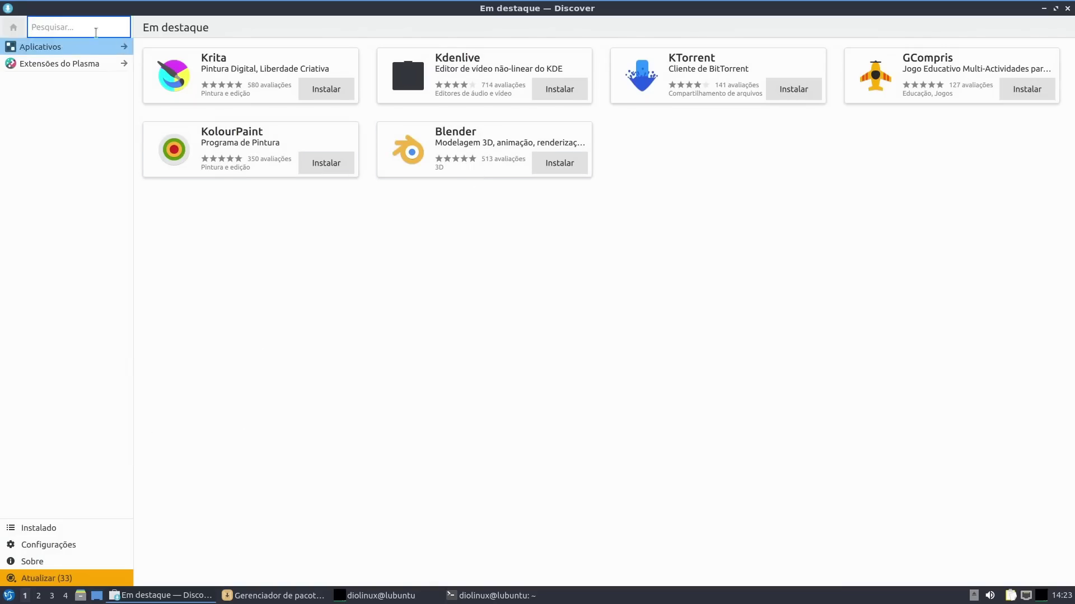
type("spotify")
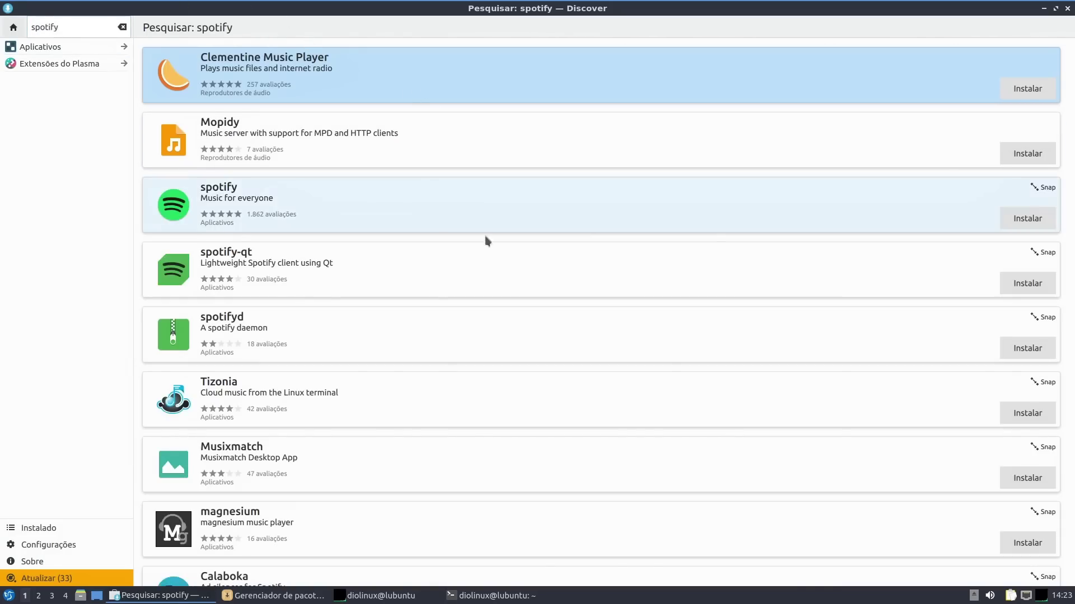
Open the spotify Snap entry and examine its description, reviews and package details.
left_click(492, 196)
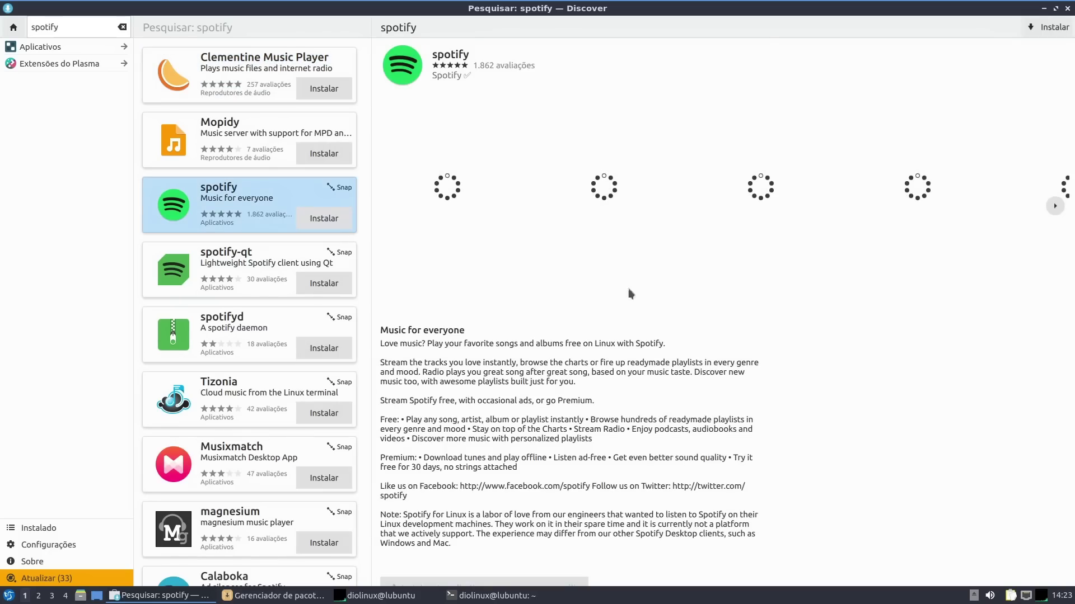
scroll(627, 276, "down", 8)
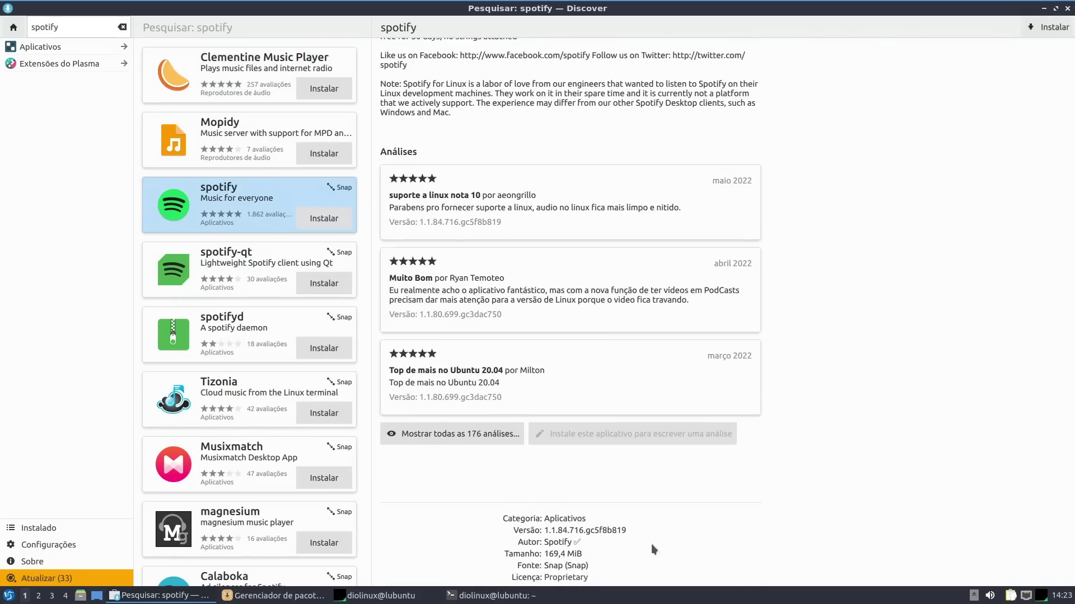